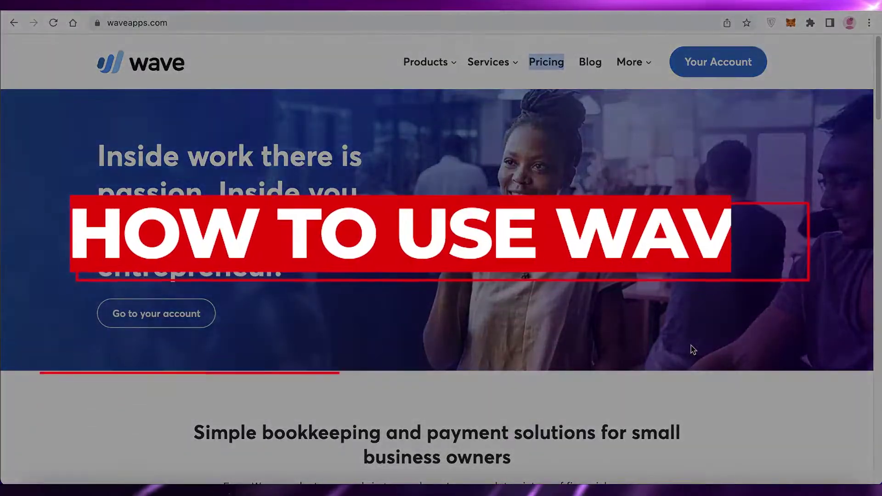
Scroll up and down through the Wave page to look over its content.
scroll(694, 350, "down", 2)
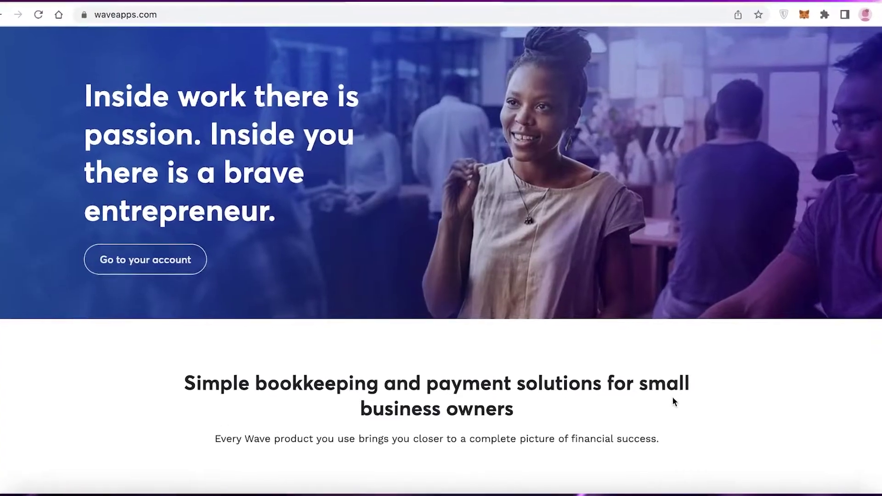
scroll(667, 390, "up", 2)
scroll(673, 395, "down", 1)
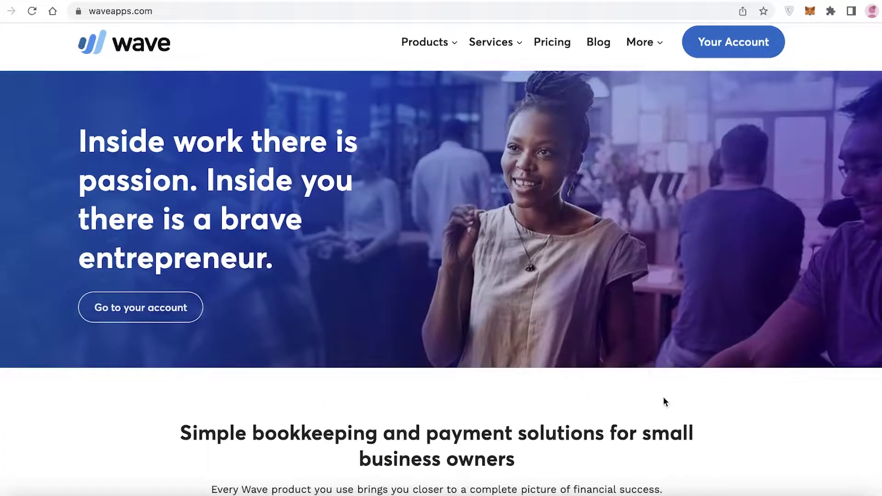
scroll(664, 399, "down", 5)
scroll(663, 400, "up", 5)
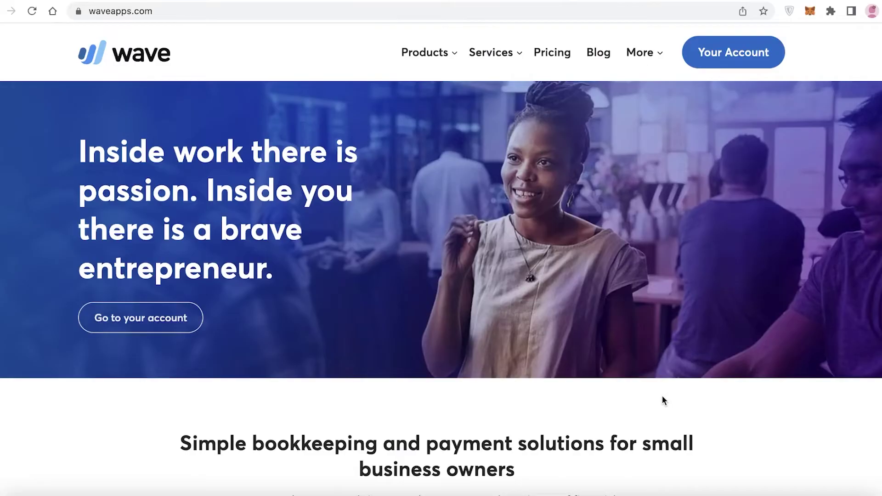
scroll(662, 400, "down", 15)
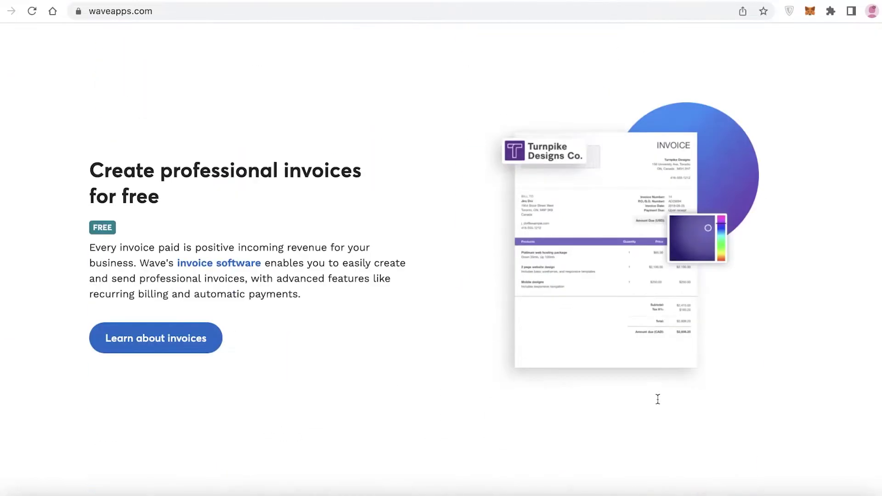
scroll(658, 399, "down", 12)
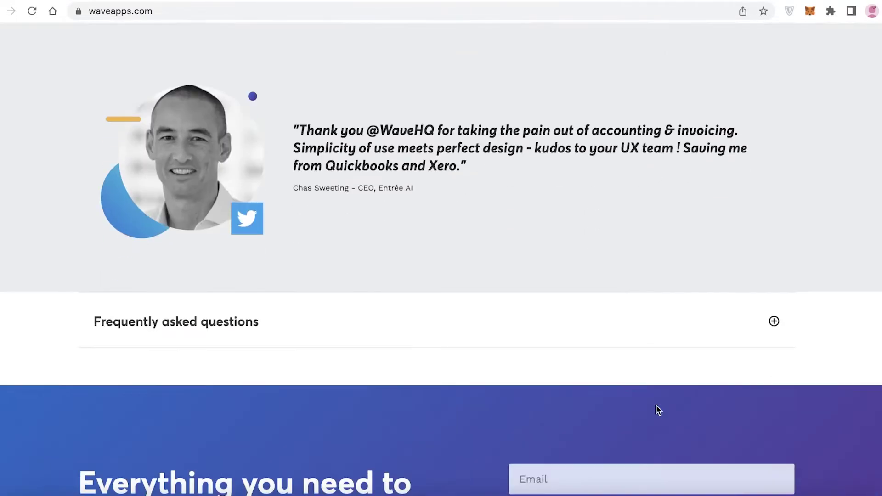
scroll(657, 406, "up", 20)
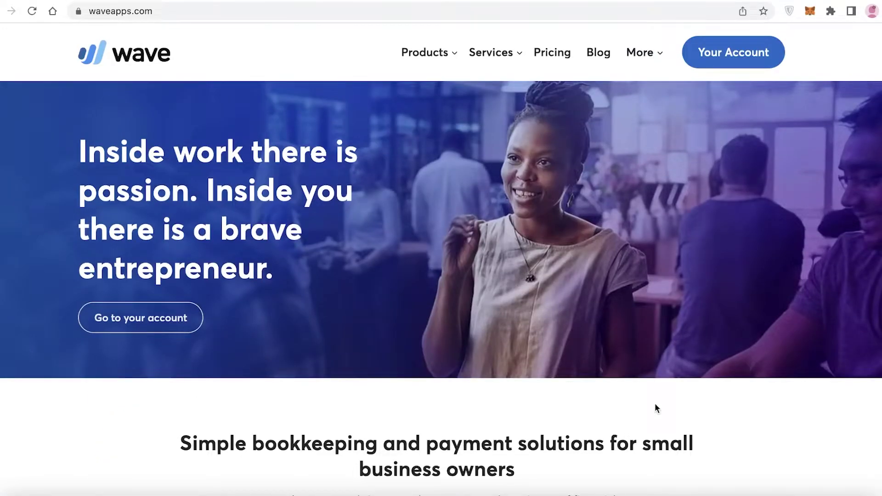
scroll(656, 408, "down", 6)
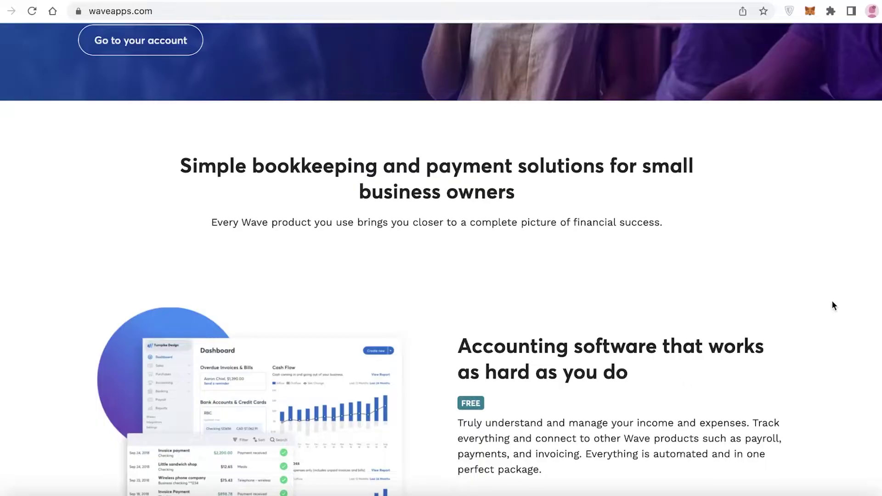
scroll(834, 306, "down", 6)
scroll(837, 324, "down", 10)
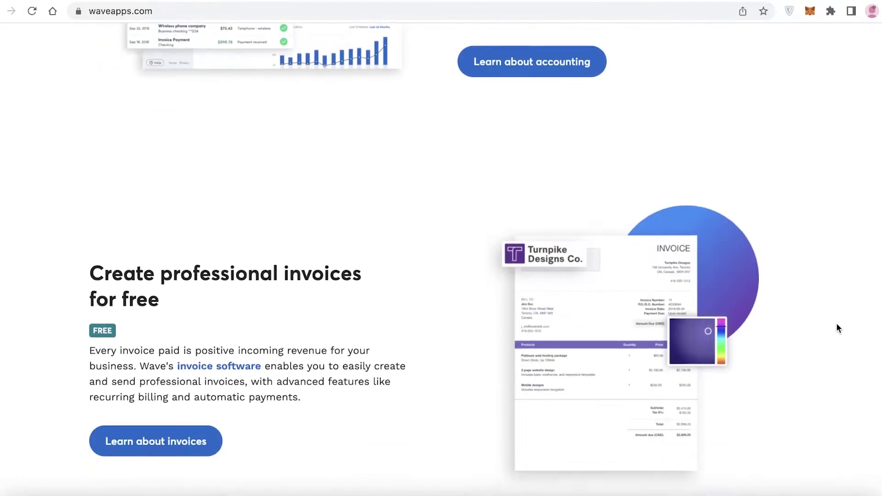
scroll(835, 329, "down", 4)
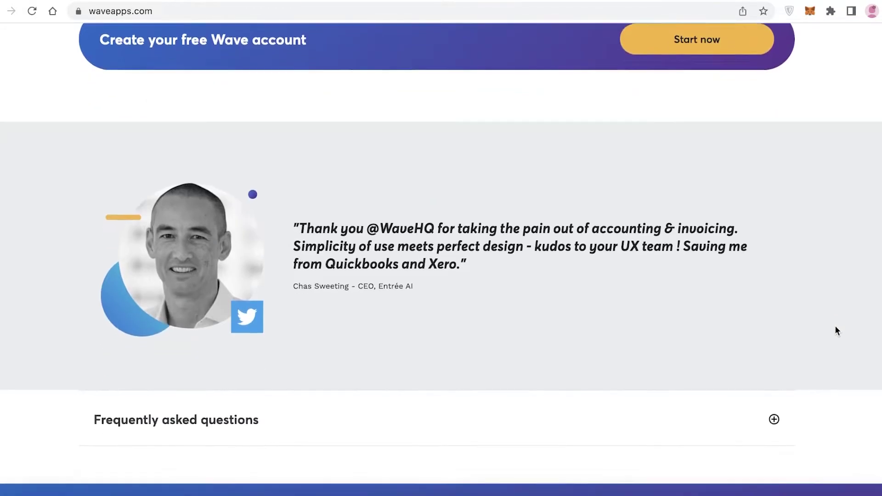
scroll(835, 329, "down", 2)
scroll(834, 332, "up", 2)
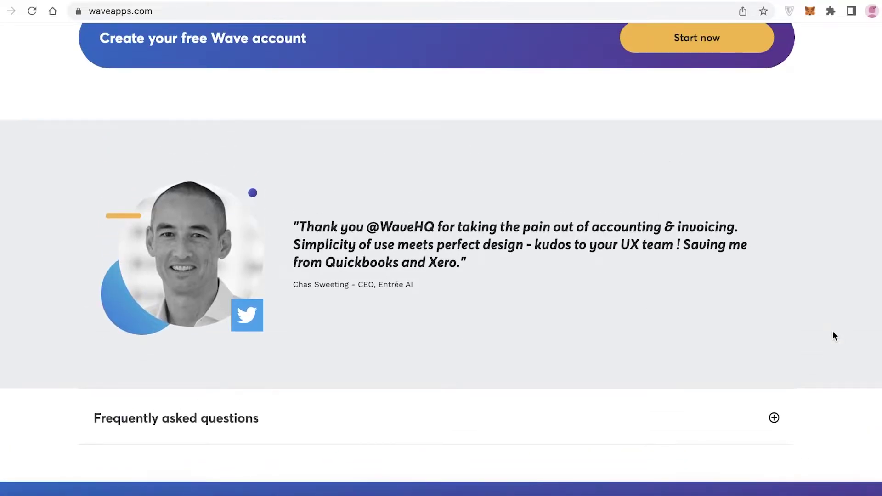
scroll(834, 332, "down", 6)
scroll(833, 332, "up", 20)
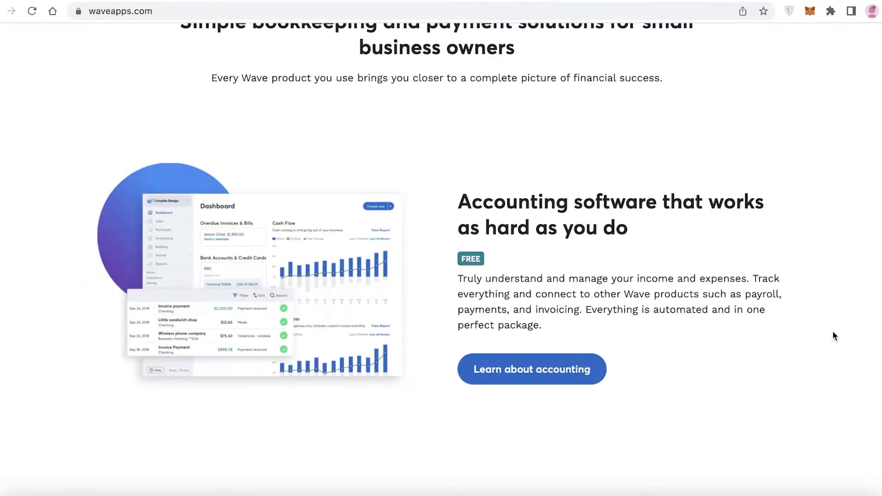
scroll(835, 336, "up", 10)
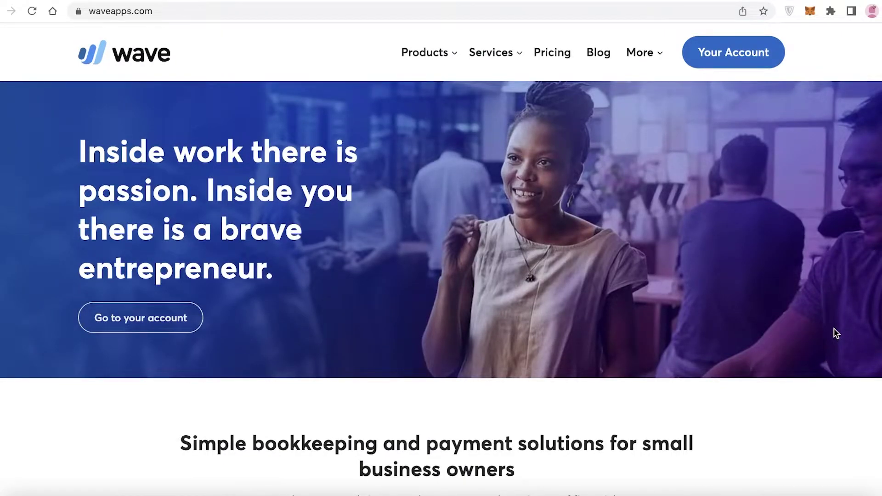
scroll(836, 334, "down", 12)
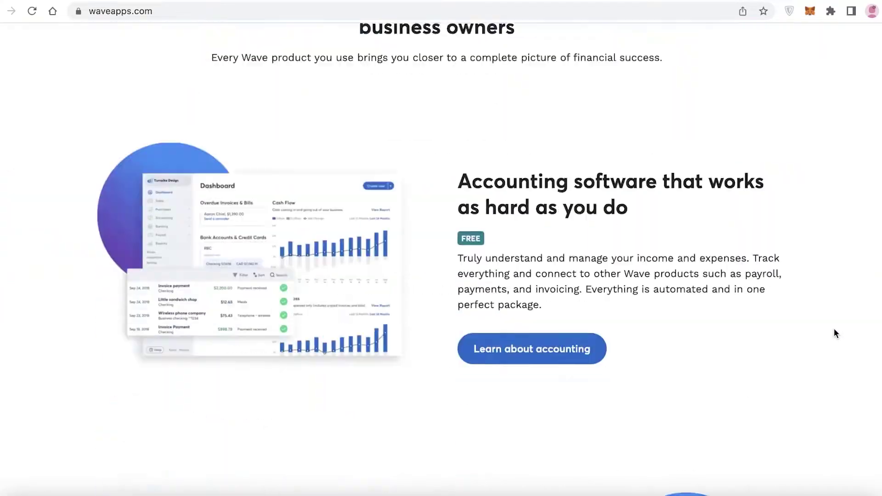
scroll(836, 334, "down", 6)
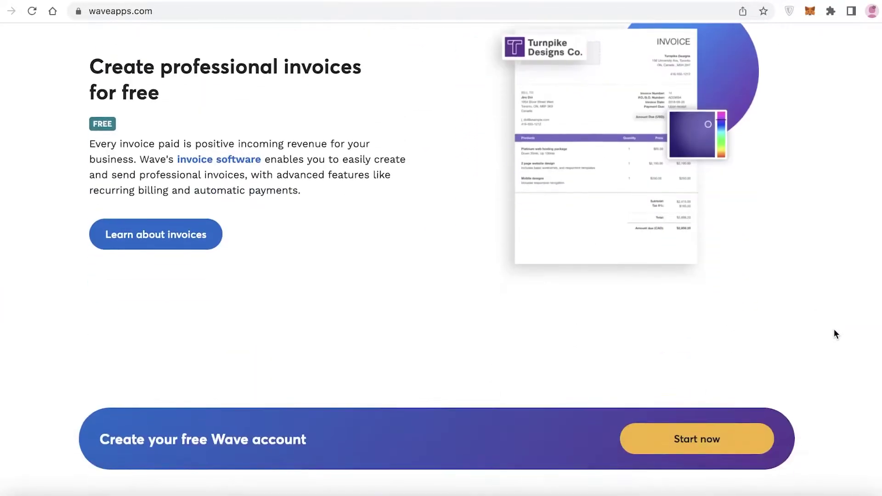
scroll(835, 334, "up", 3)
scroll(834, 333, "up", 4)
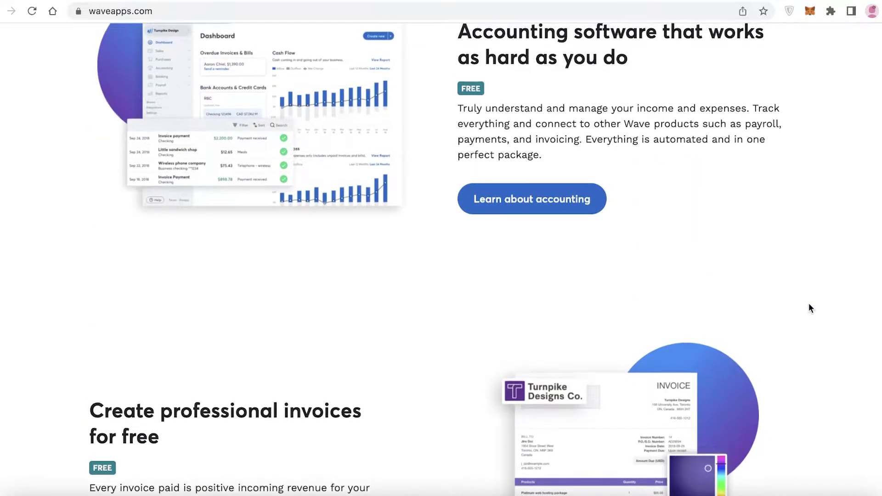
scroll(721, 275, "up", 7)
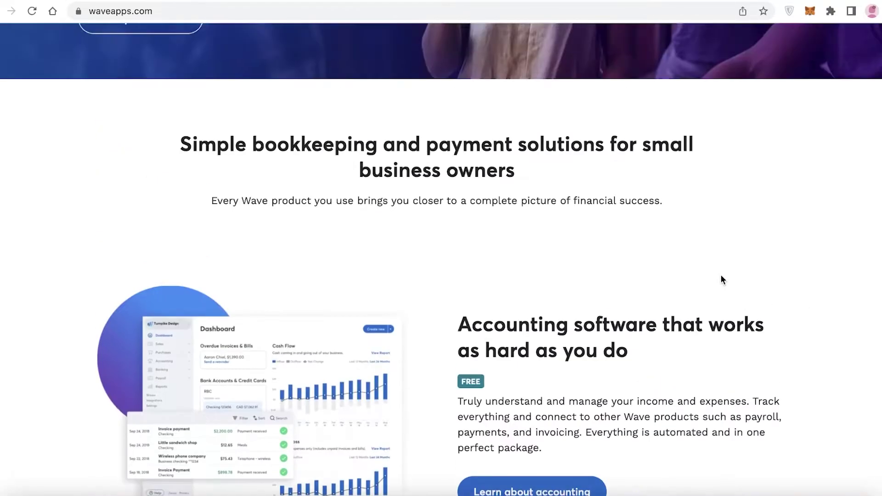
scroll(720, 276, "down", 9)
scroll(721, 279, "down", 9)
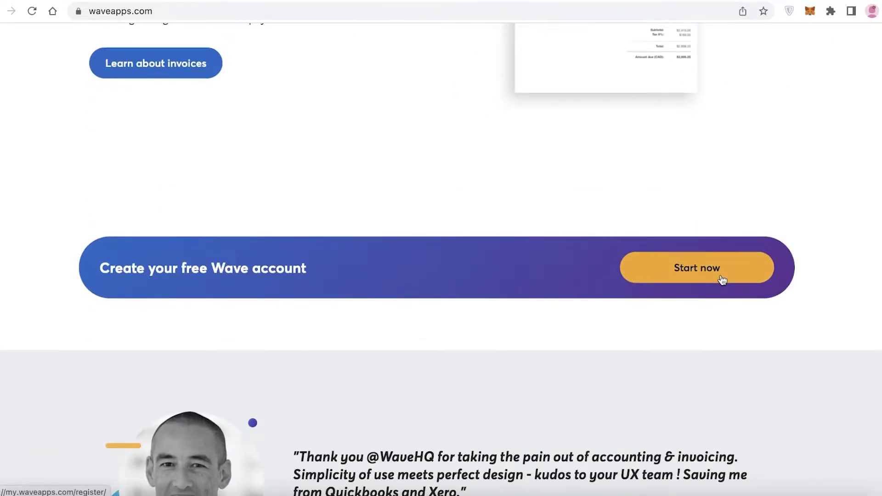
scroll(720, 279, "up", 20)
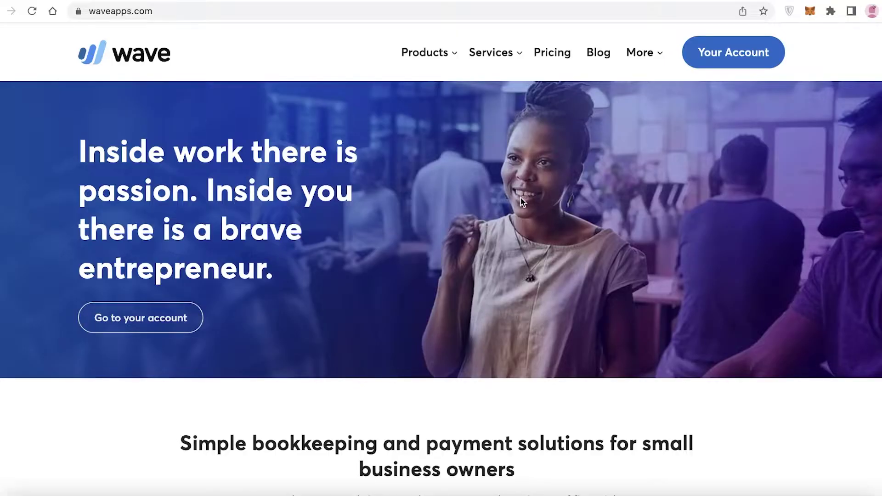
scroll(521, 197, "down", 2)
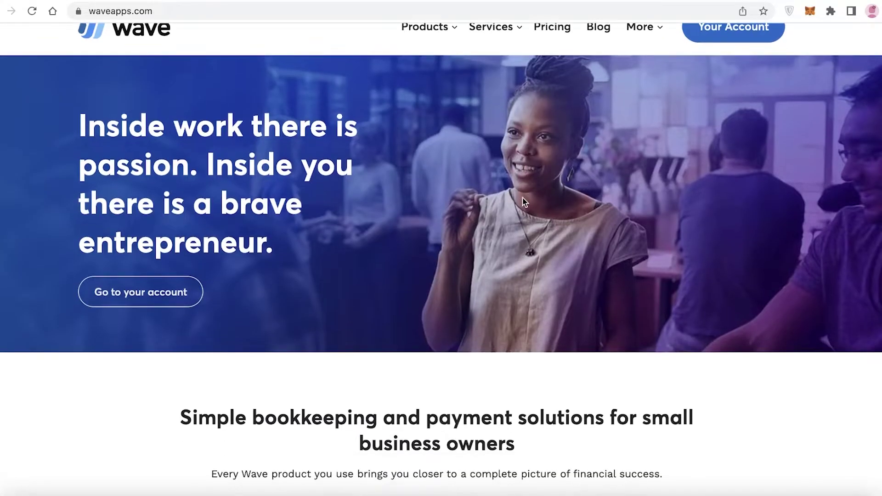
scroll(684, 216, "up", 2)
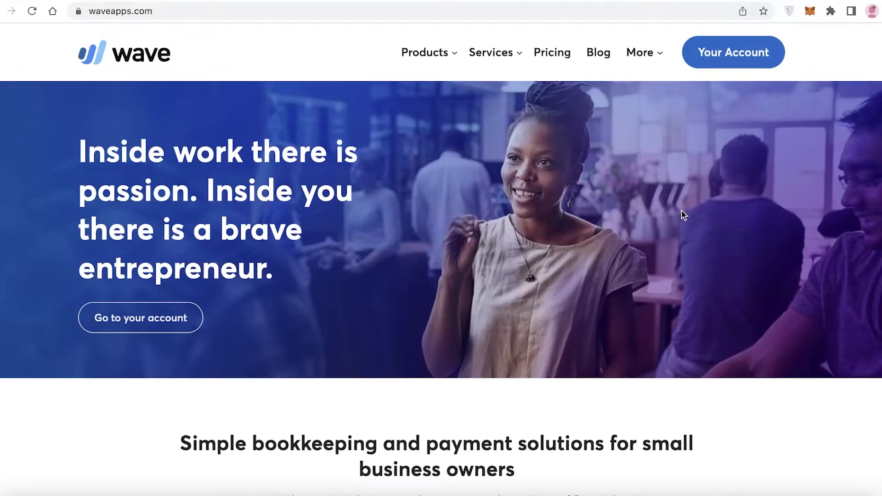
Sign up for a new Wave account using the second Google account.
left_click(713, 59)
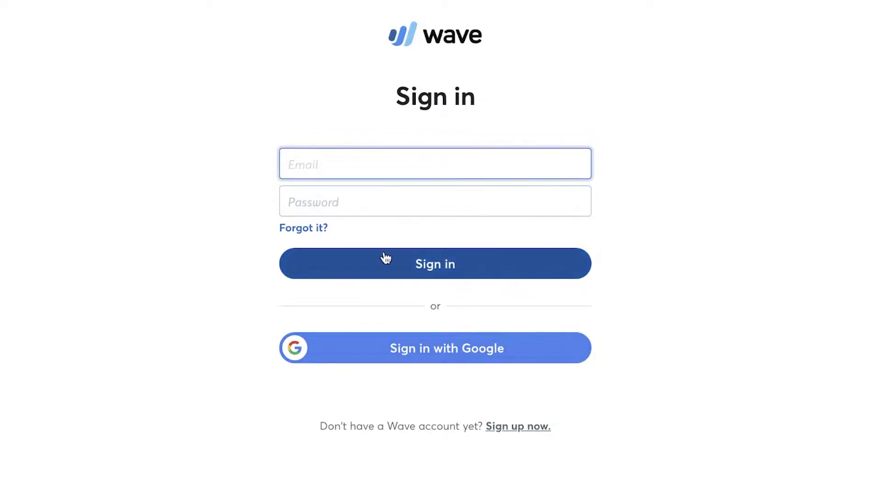
left_click(526, 437)
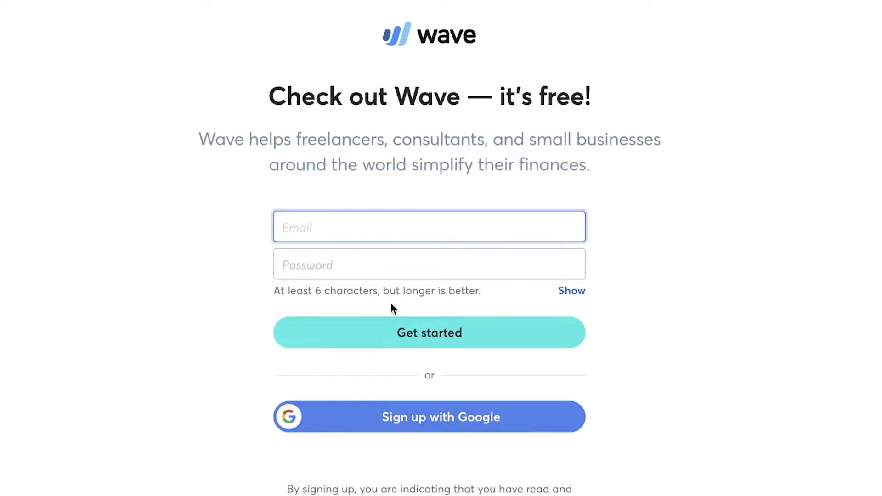
scroll(400, 234, "down", 1)
left_click(380, 415)
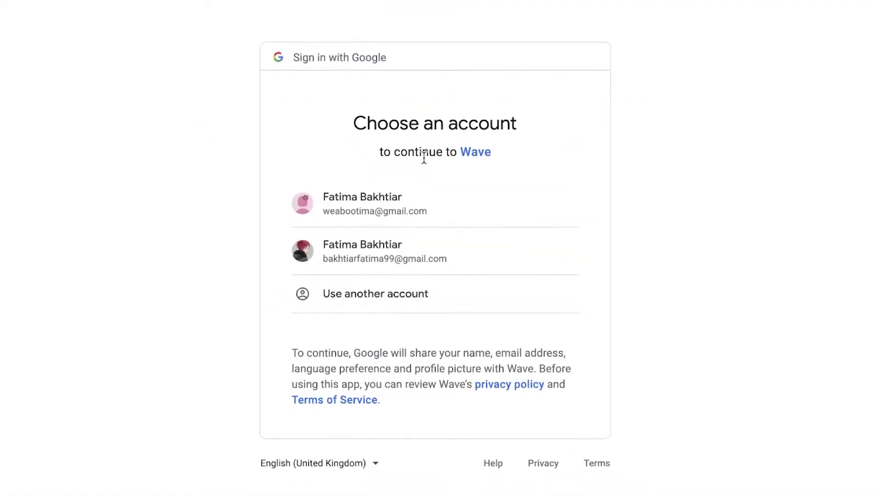
left_click(412, 251)
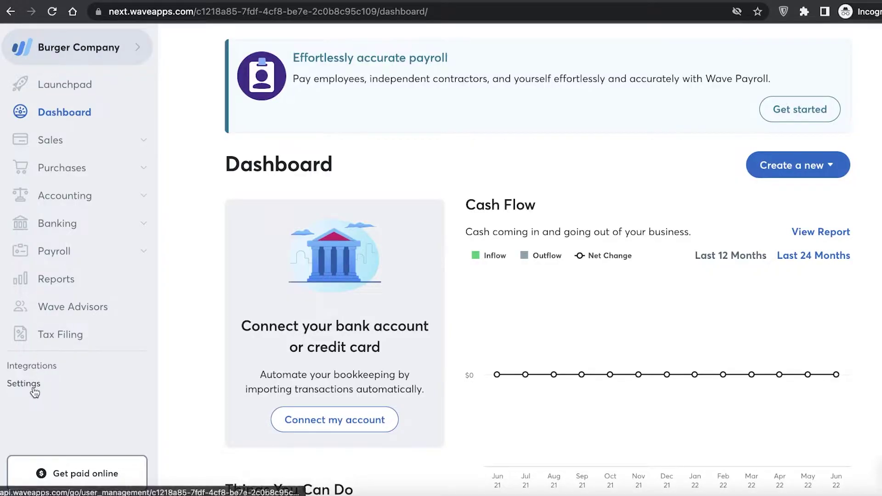
Open the business list under Burger Company and choose Create a new business.
left_click(118, 55)
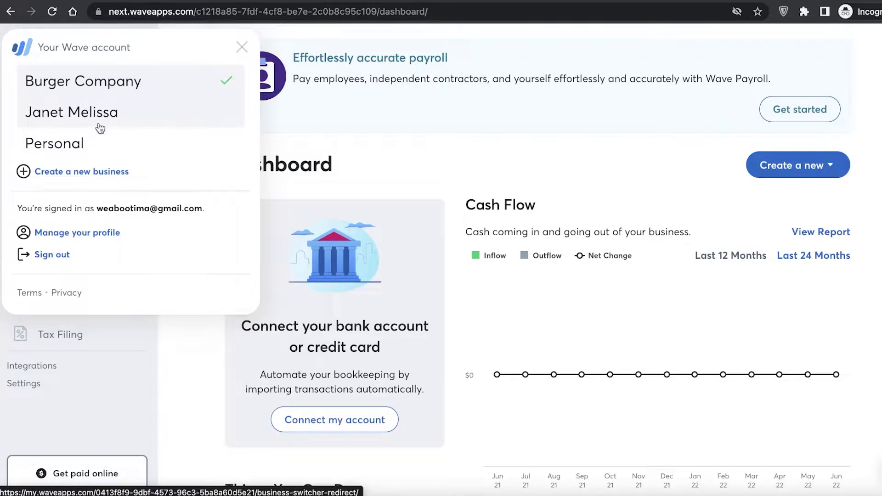
left_click(66, 180)
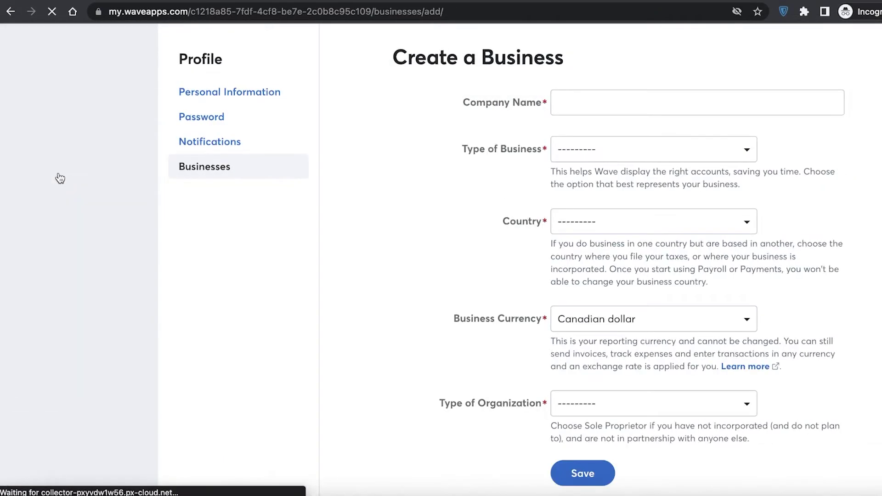
Create 'water company' as a General product Vendor partnership based in the United States.
left_click(573, 95)
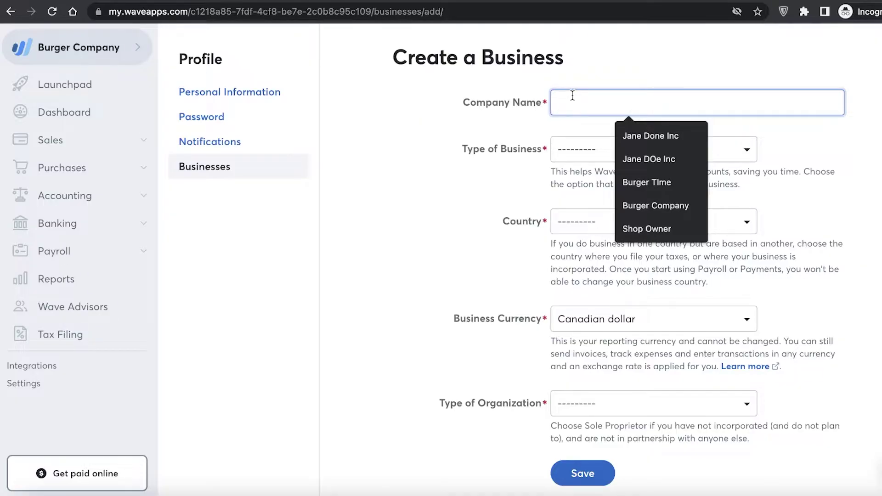
type("water company")
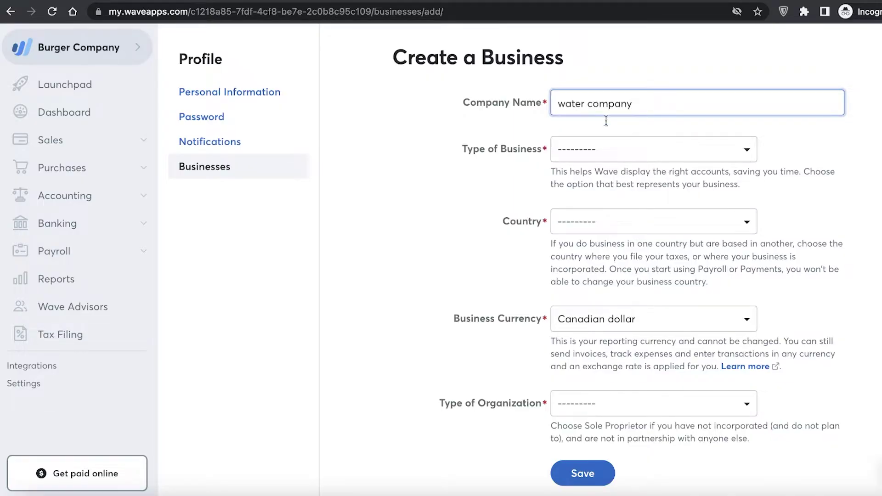
left_click(689, 154)
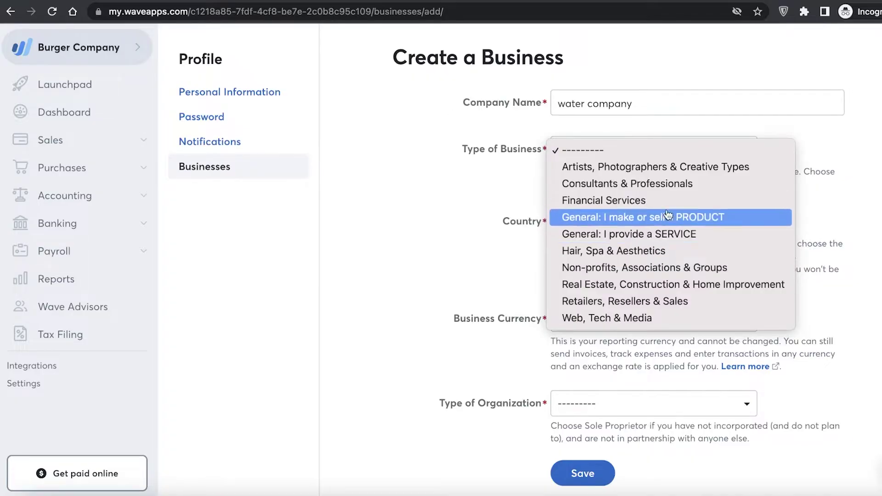
left_click(639, 218)
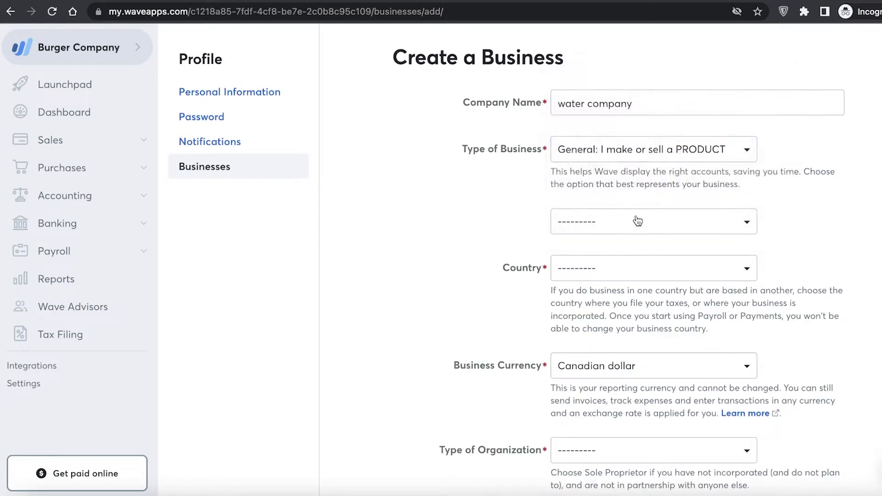
left_click(638, 221)
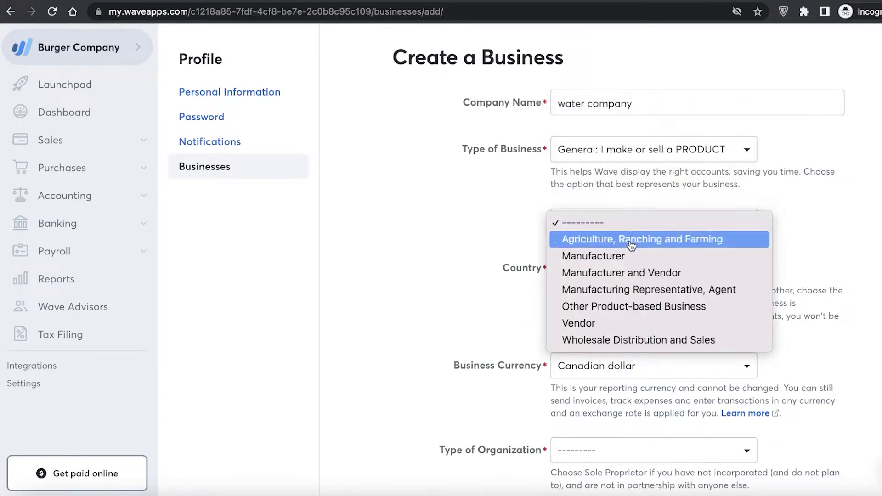
left_click(621, 323)
left_click(614, 268)
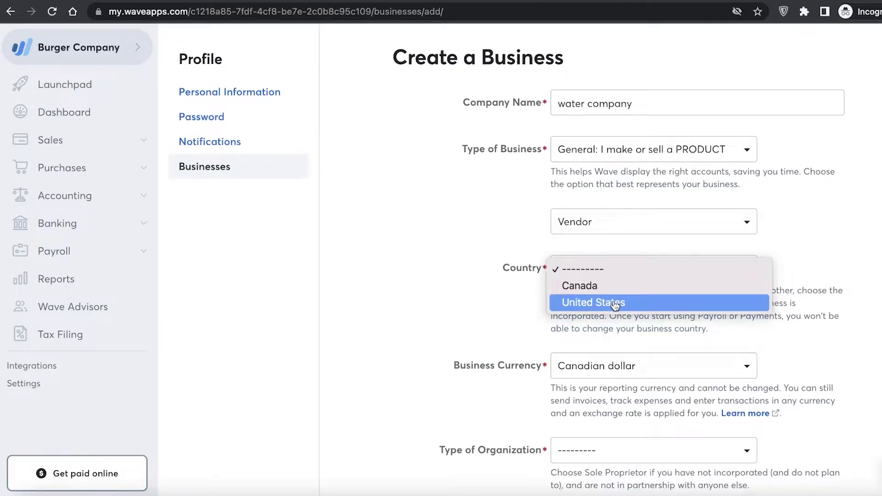
left_click(616, 302)
scroll(614, 301, "down", 2)
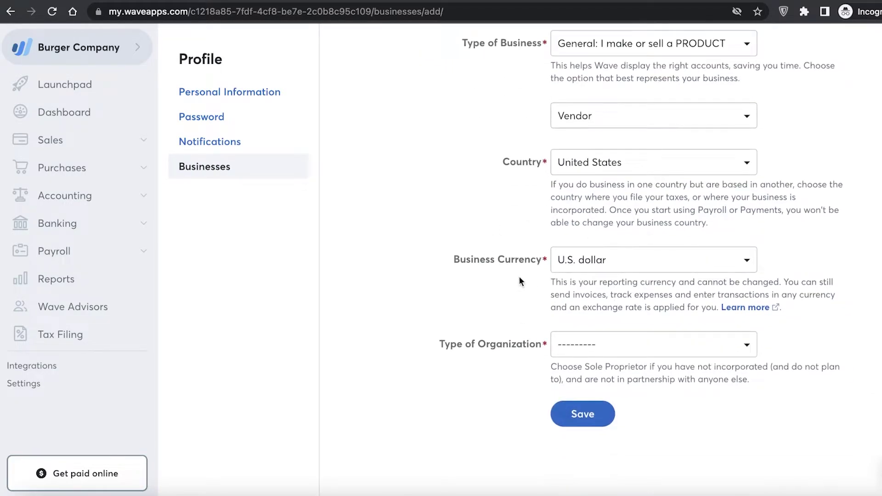
left_click(558, 345)
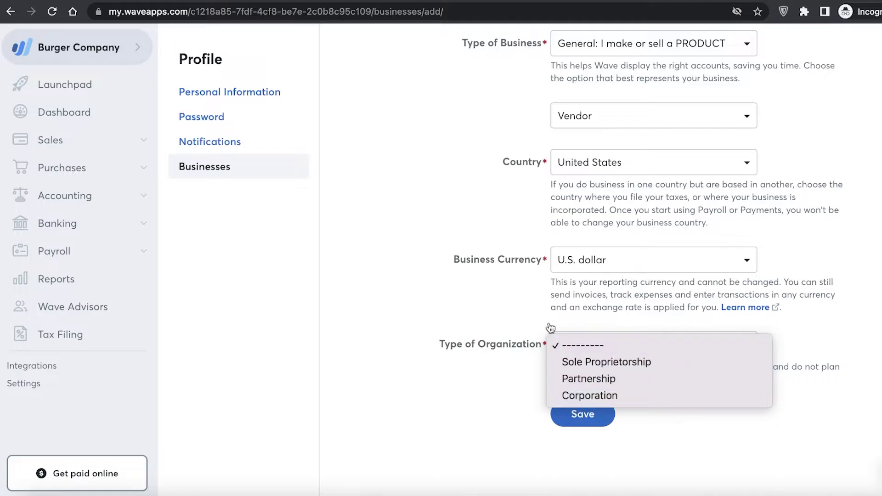
left_click(571, 383)
left_click(578, 411)
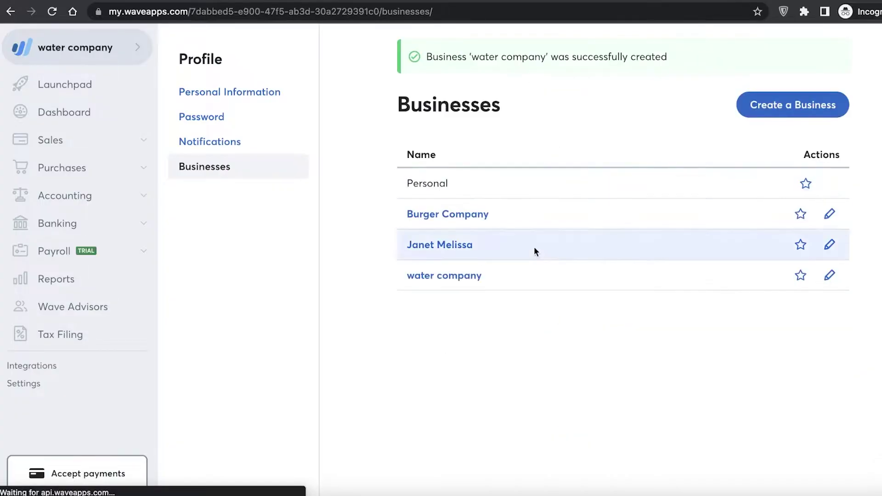
Open and close the business switcher, then go to water company's Launchpad.
left_click(94, 51)
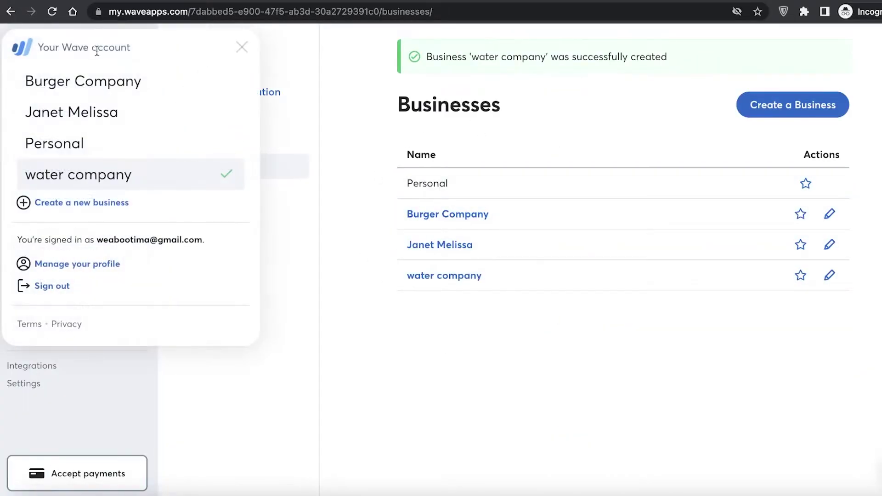
left_click(363, 39)
left_click(45, 99)
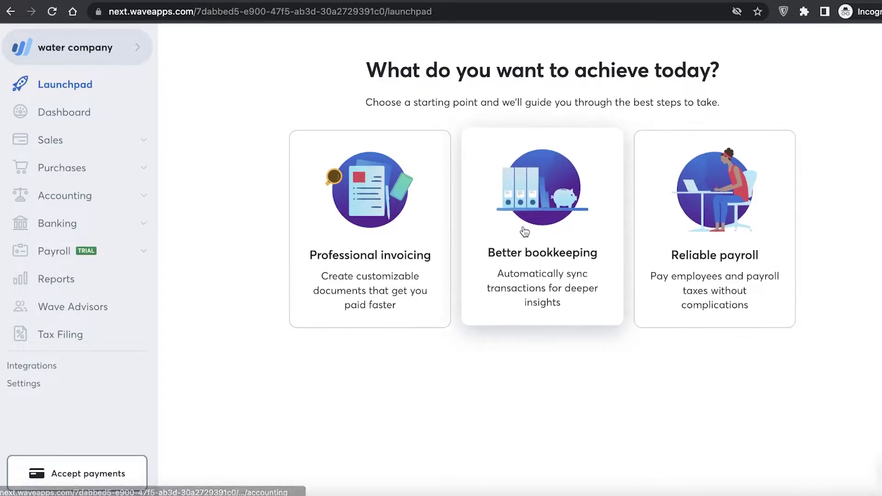
Choose Reliable payroll, get started with setup, and dismiss the payroll setup tips.
left_click(701, 197)
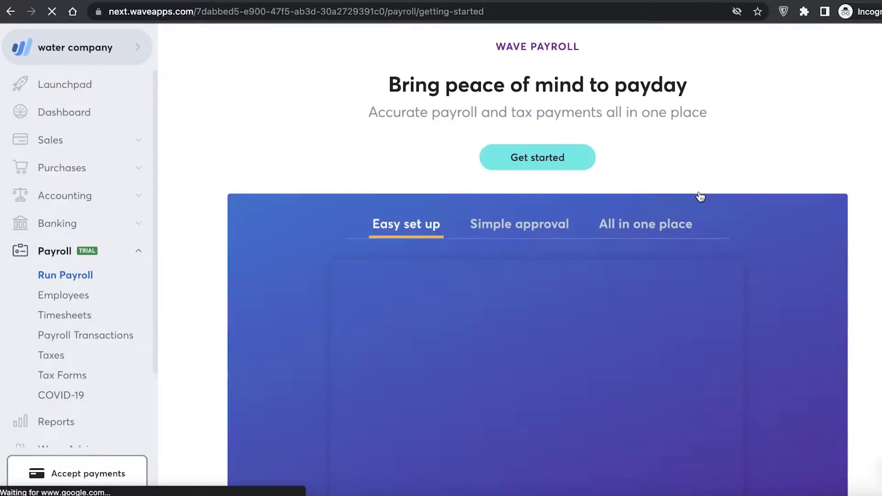
scroll(556, 147, "down", 3)
scroll(555, 147, "up", 1)
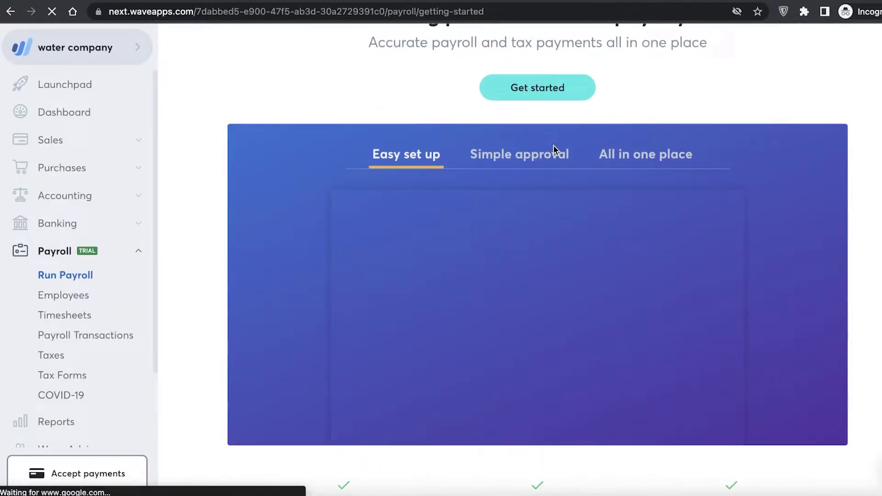
left_click(545, 102)
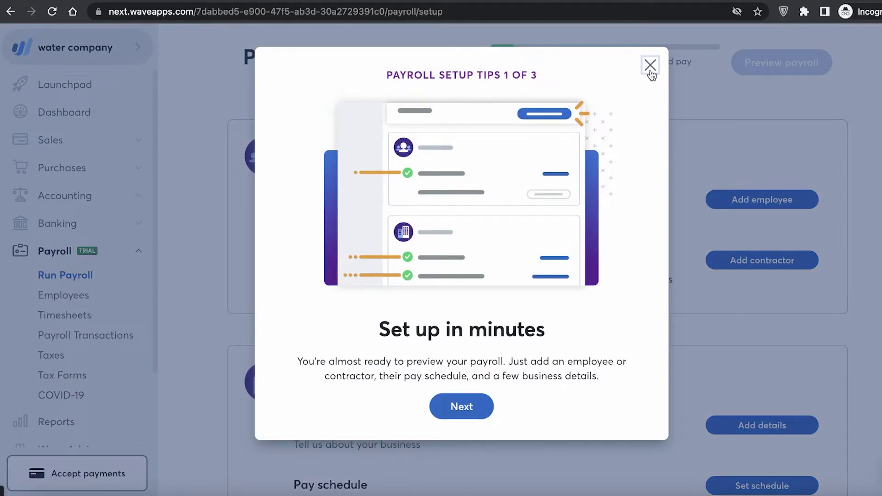
left_click(650, 65)
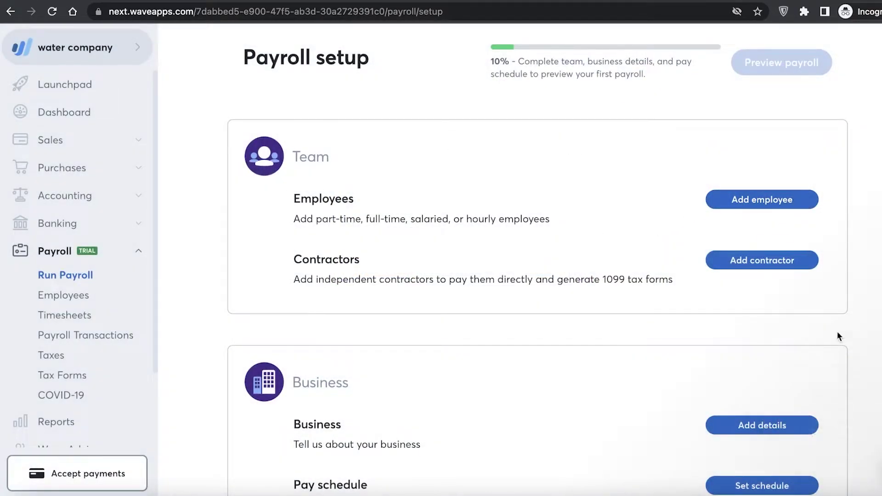
Begin adding an employee, look through the Add Employee form, then go to Timesheets.
left_click(778, 203)
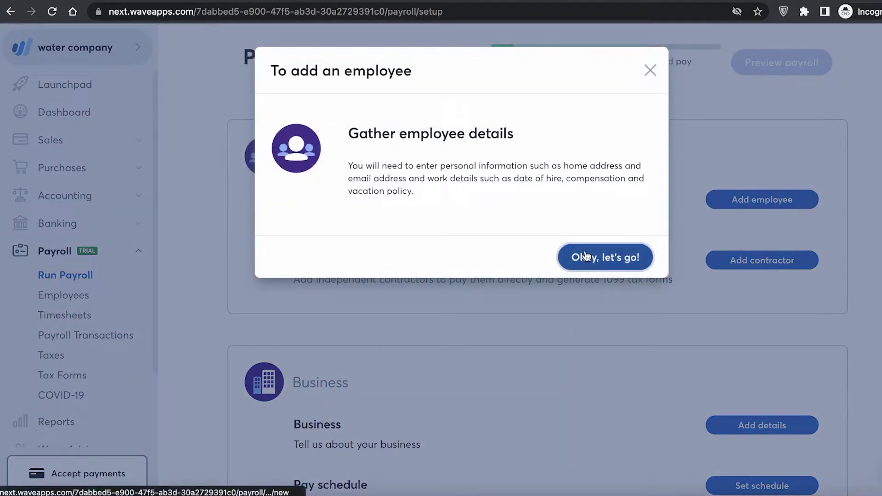
left_click(583, 258)
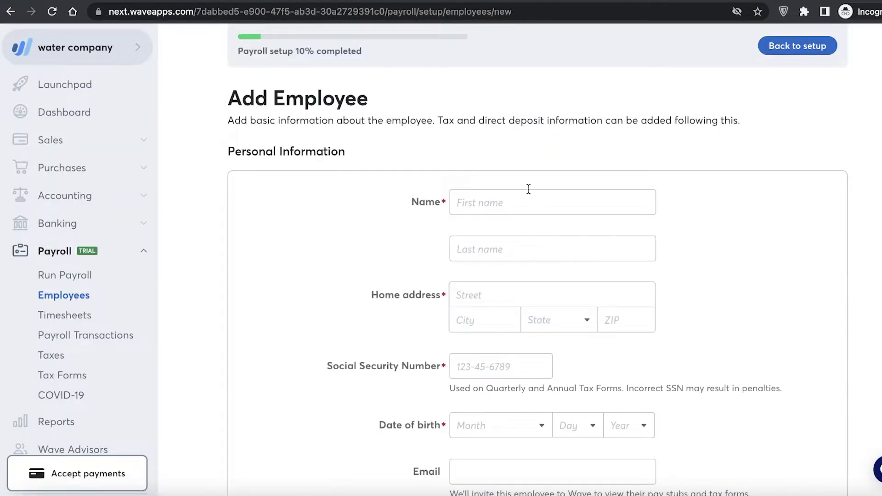
scroll(512, 224, "down", 10)
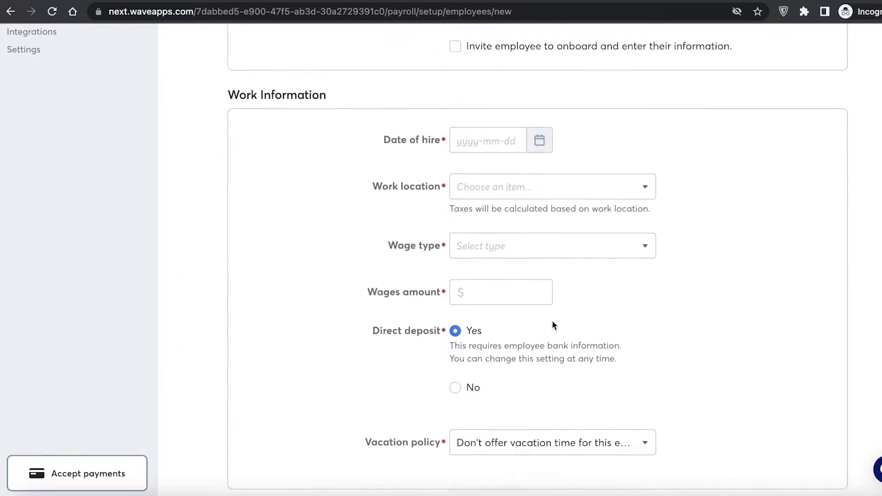
scroll(482, 402, "up", 10)
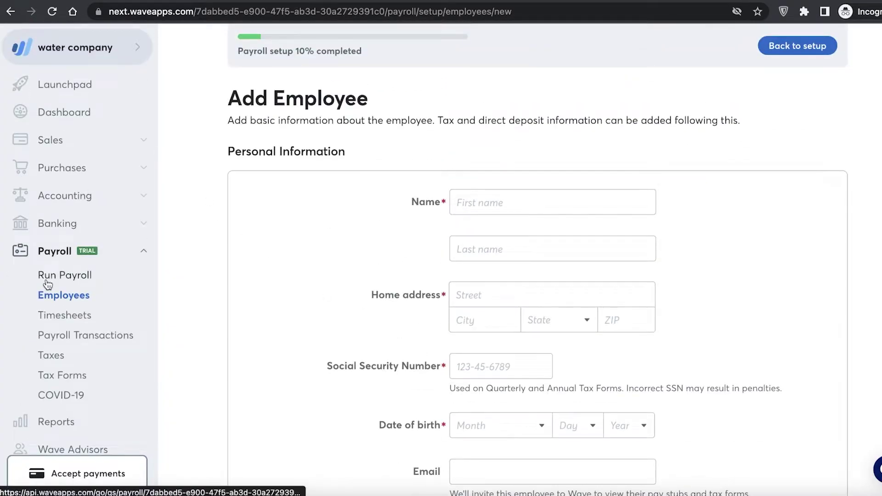
scroll(67, 312, "down", 1)
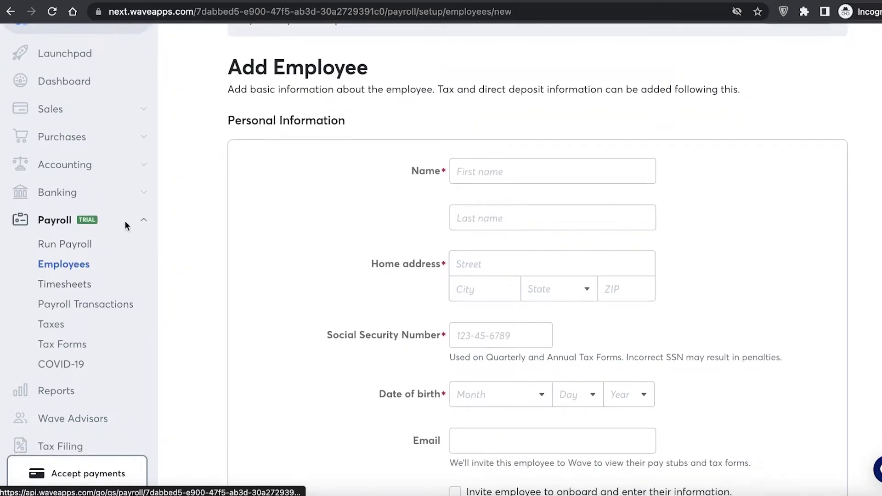
left_click(50, 288)
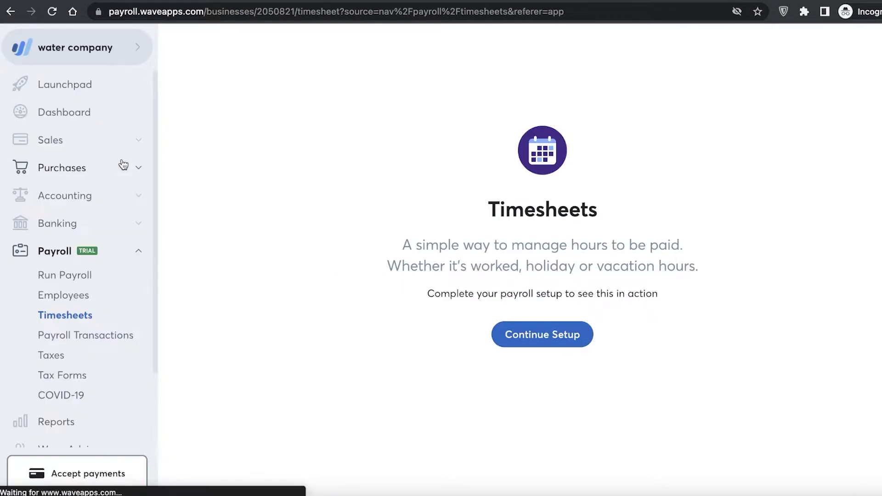
Review the Payroll Transactions page, then return to Run Payroll setup.
left_click(103, 344)
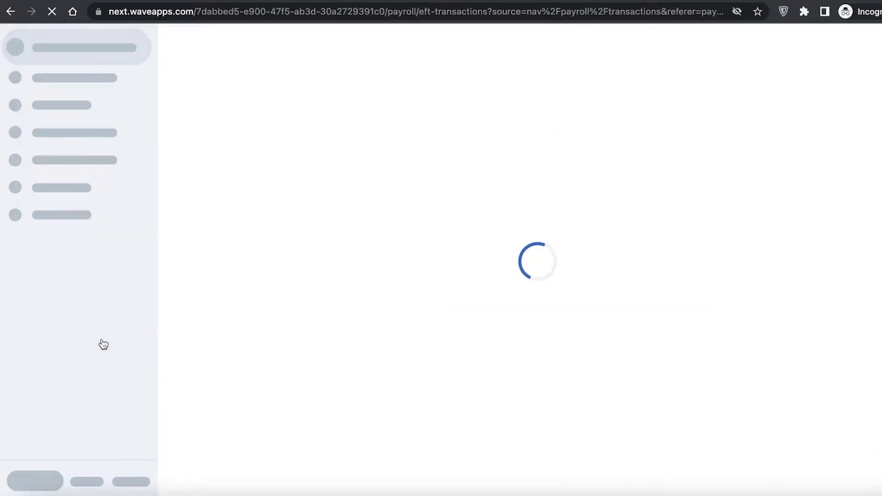
scroll(102, 344, "down", 2)
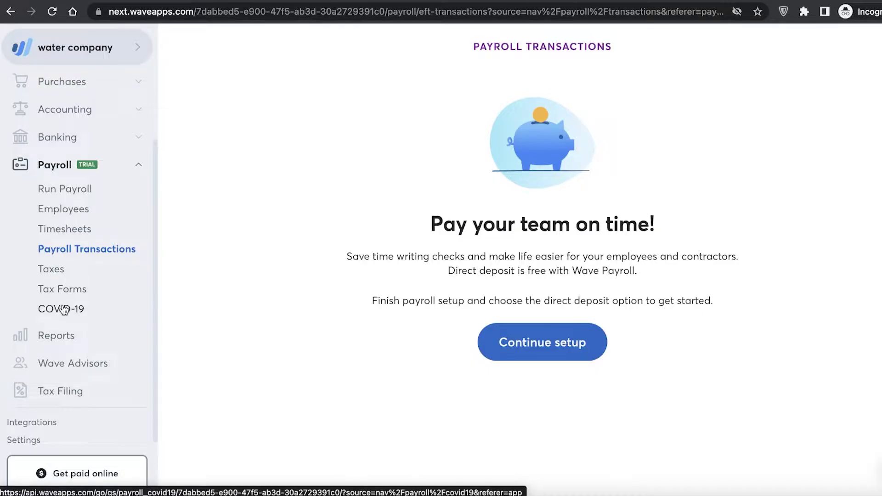
left_click(84, 195)
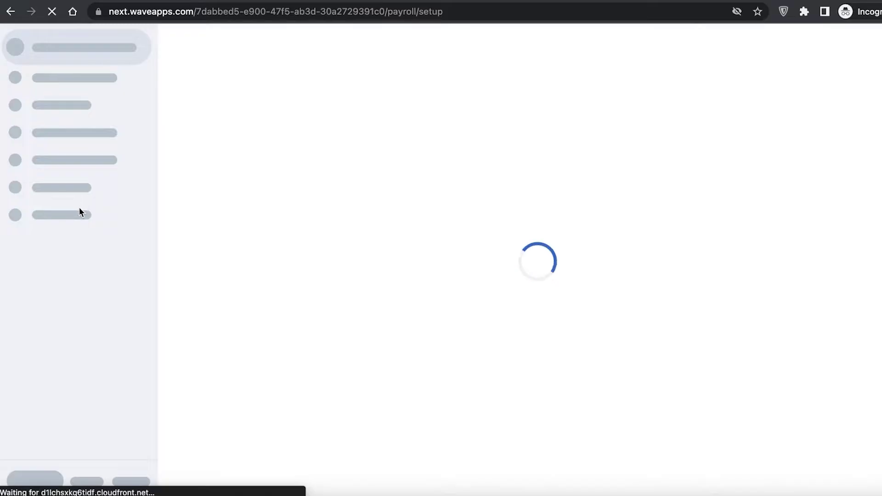
Scroll through the Payroll setup checklist, then expand the Purchases section.
scroll(514, 147, "down", 3)
scroll(513, 180, "up", 3)
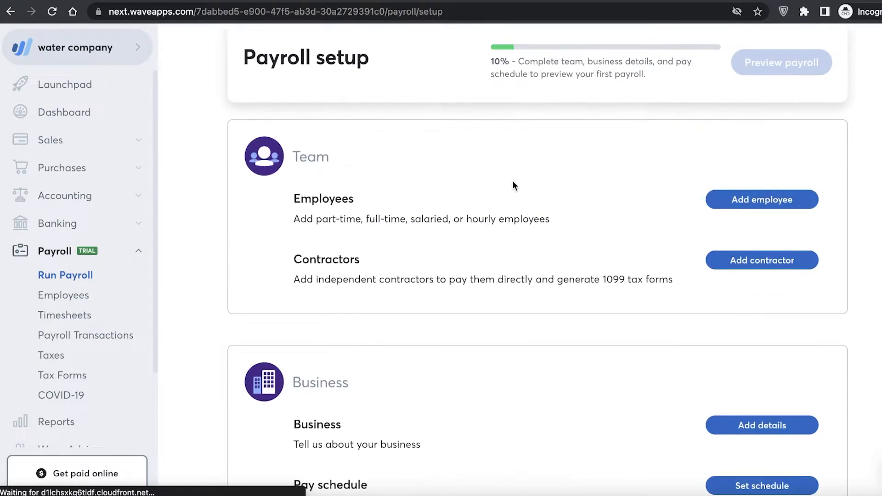
scroll(454, 180, "down", 1)
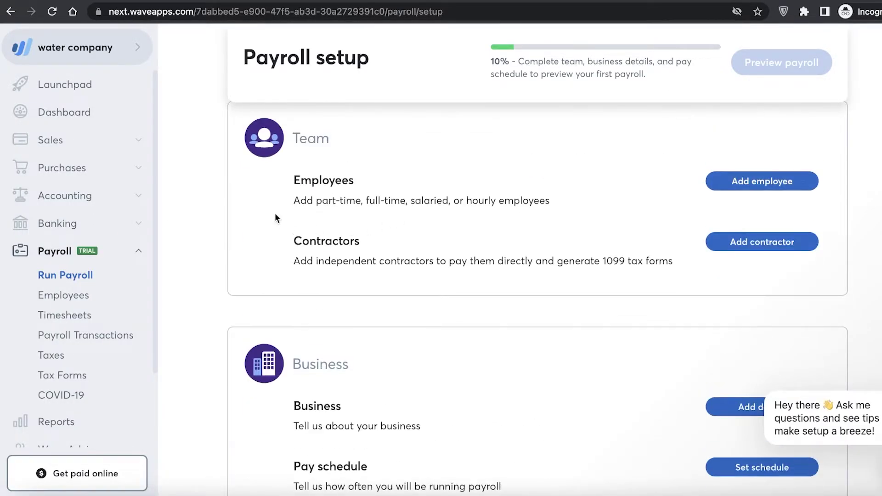
scroll(424, 208, "down", 8)
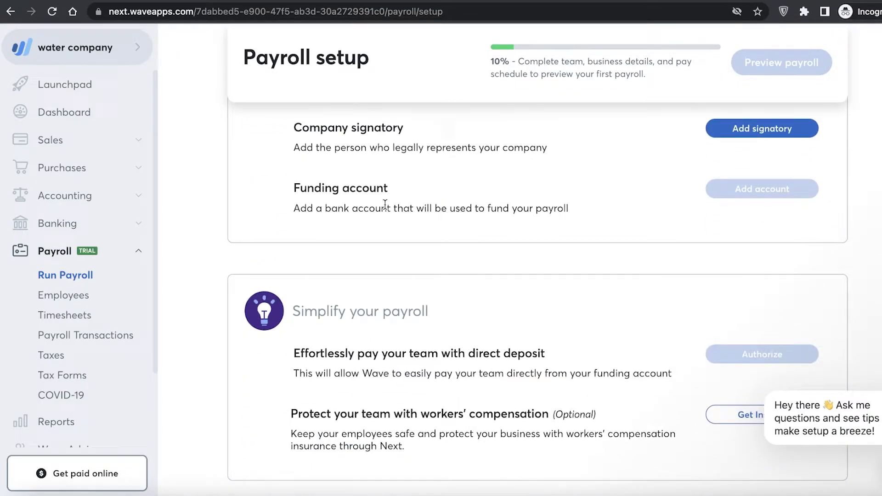
scroll(384, 207, "down", 3)
scroll(380, 212, "up", 12)
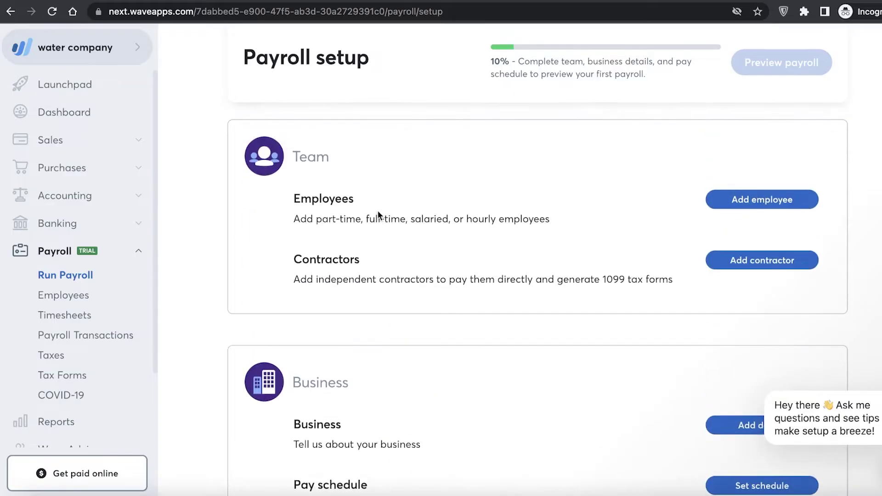
scroll(338, 214, "down", 3)
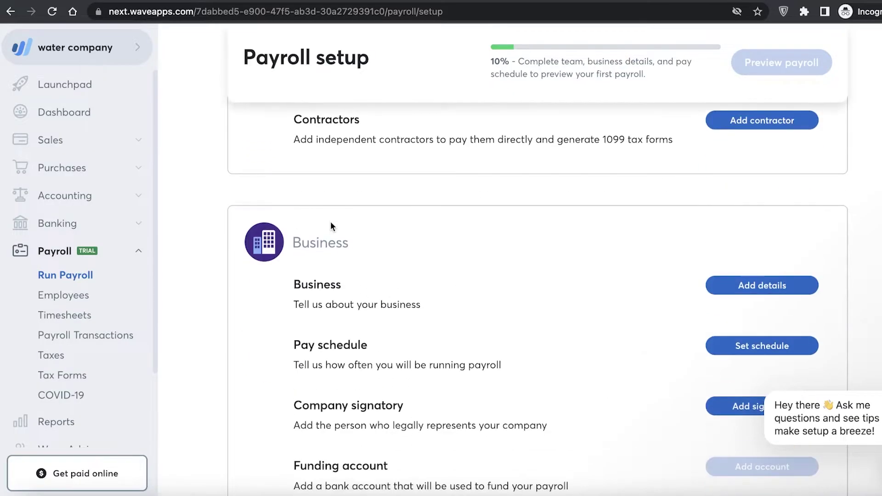
scroll(321, 228, "up", 3)
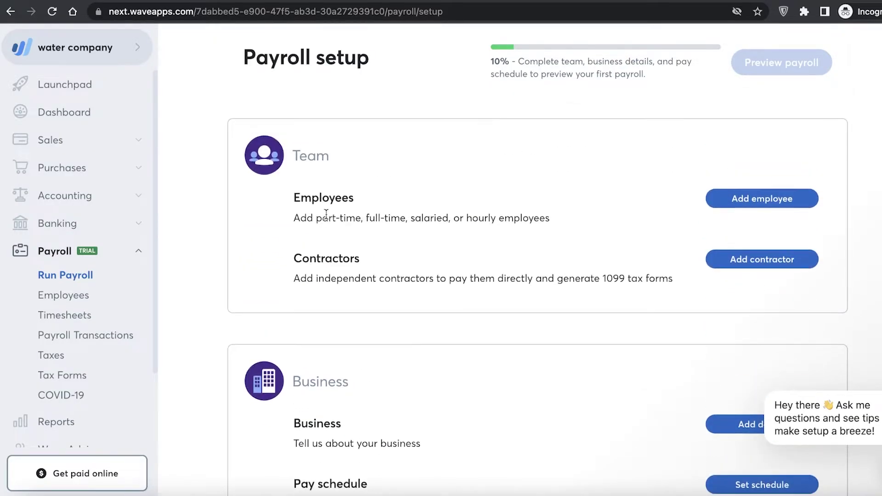
scroll(317, 237, "down", 5)
scroll(314, 252, "up", 5)
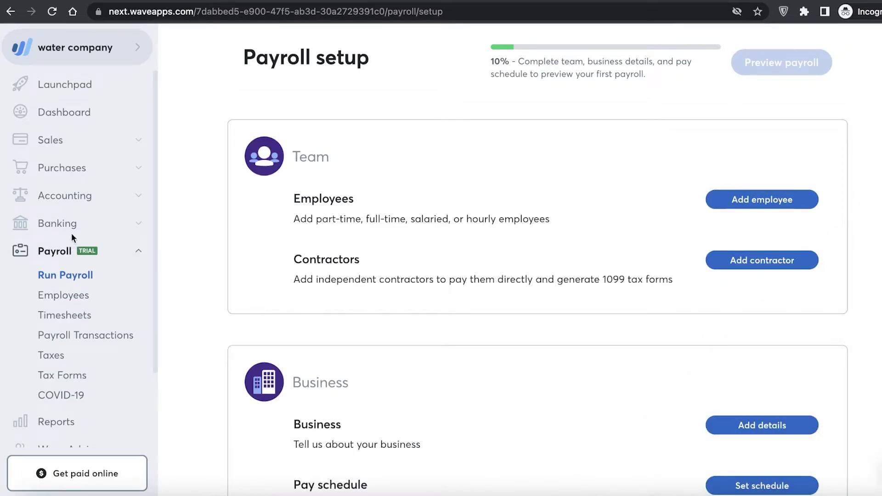
left_click(103, 169)
Create the first bill and add a new vendor 'sample', leaving the date unchanged.
left_click(28, 206)
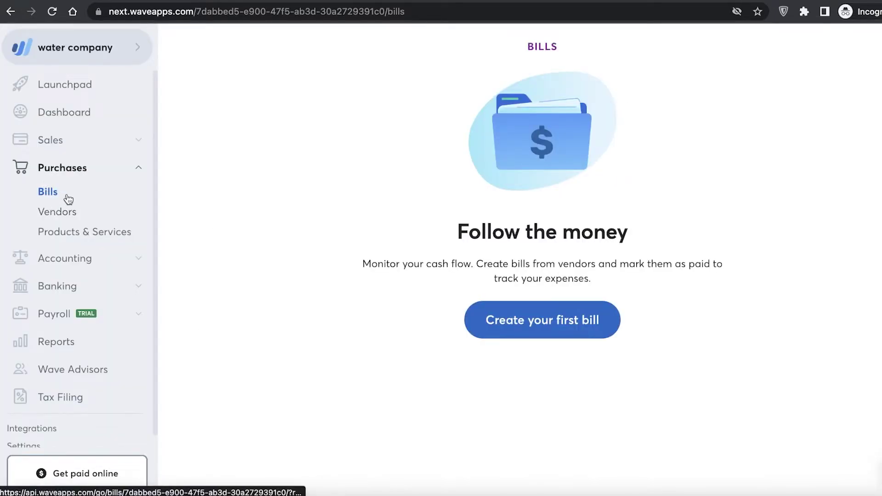
left_click(501, 325)
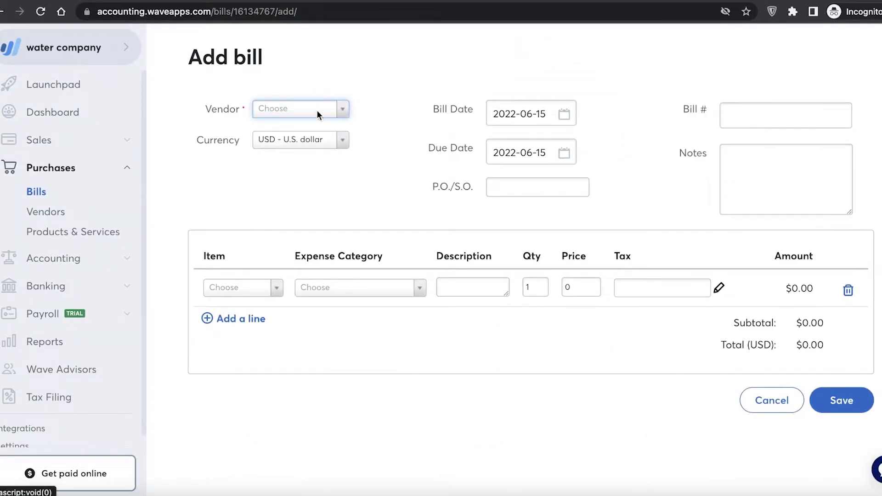
left_click(327, 110)
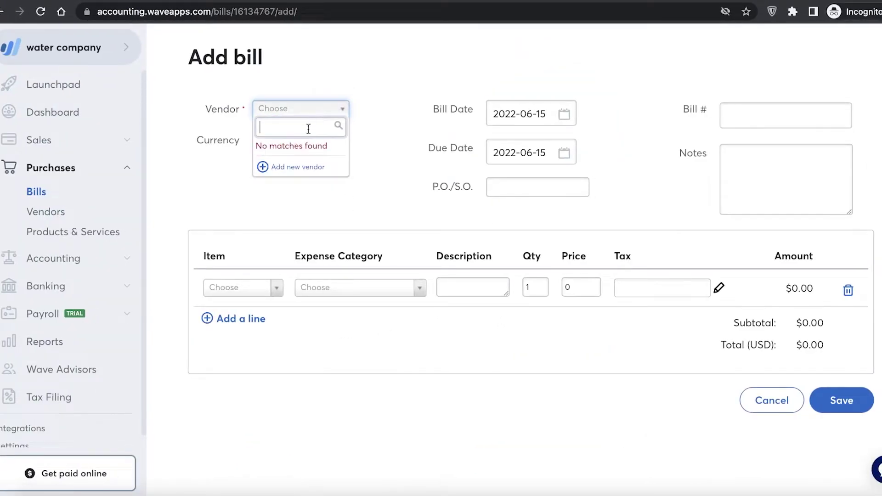
left_click(291, 168)
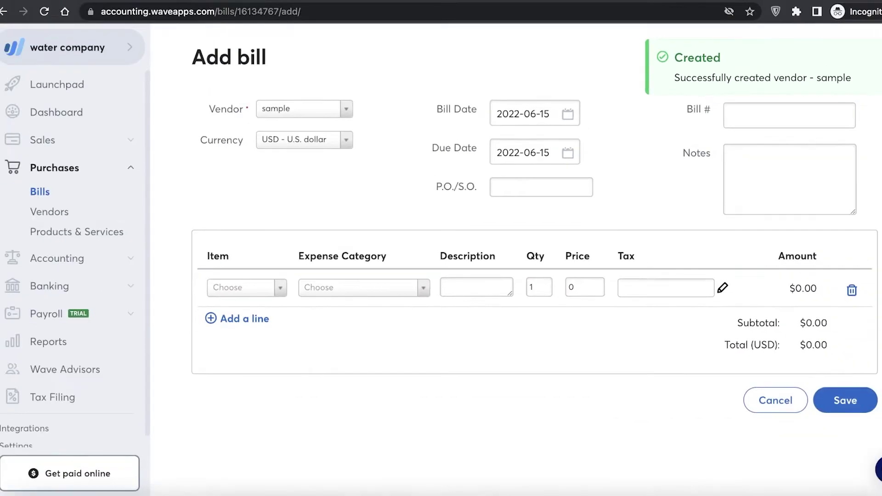
left_click(534, 107)
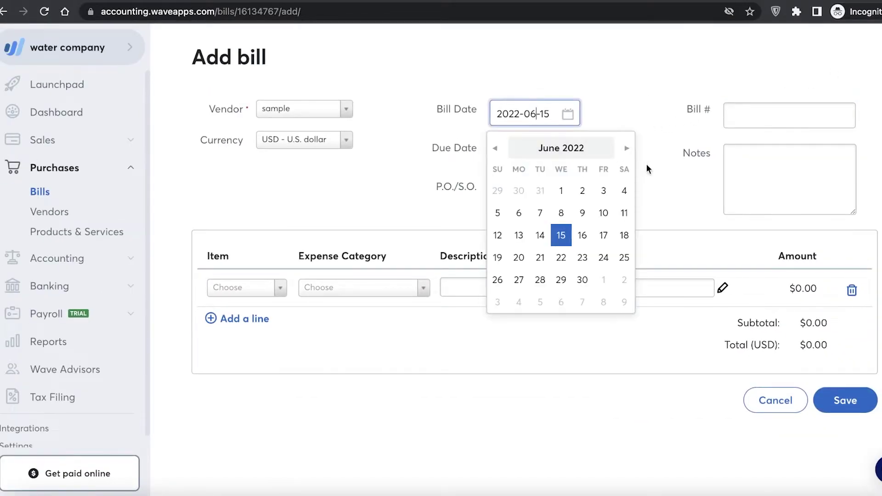
left_click(650, 151)
Enter bill number 88 and choose to add a new product on the item line.
left_click(752, 119)
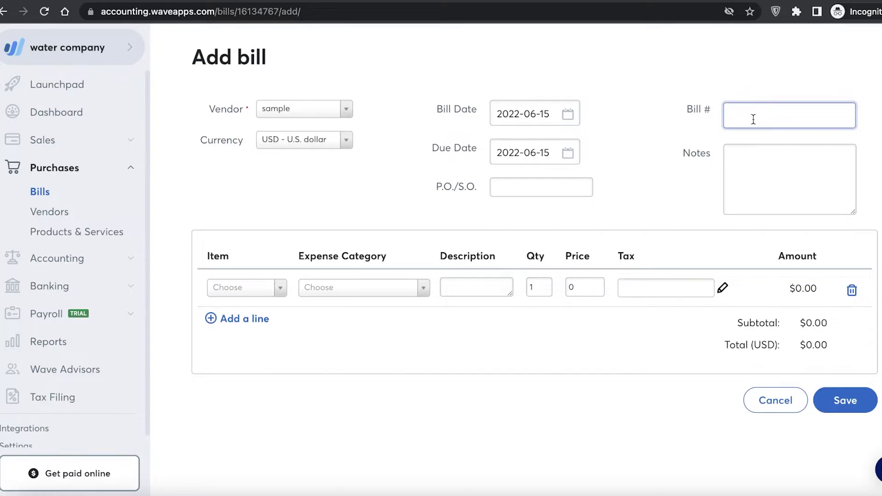
type("88")
left_click(757, 154)
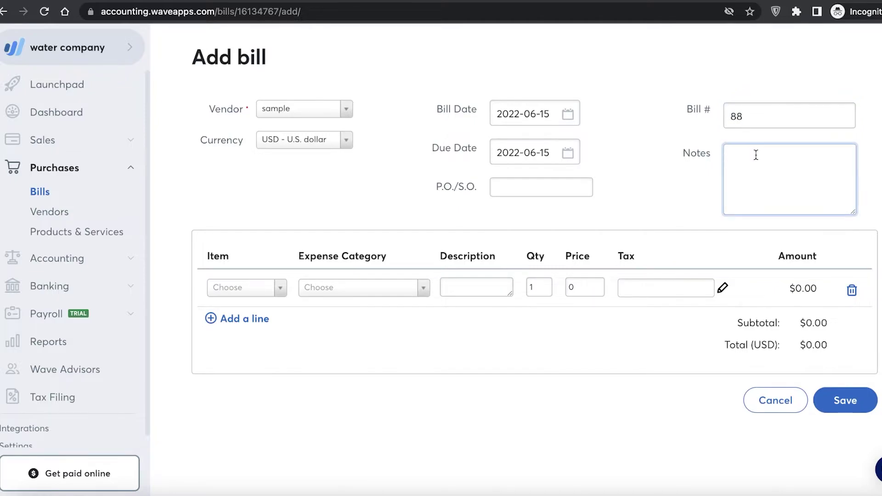
left_click(636, 201)
left_click(277, 289)
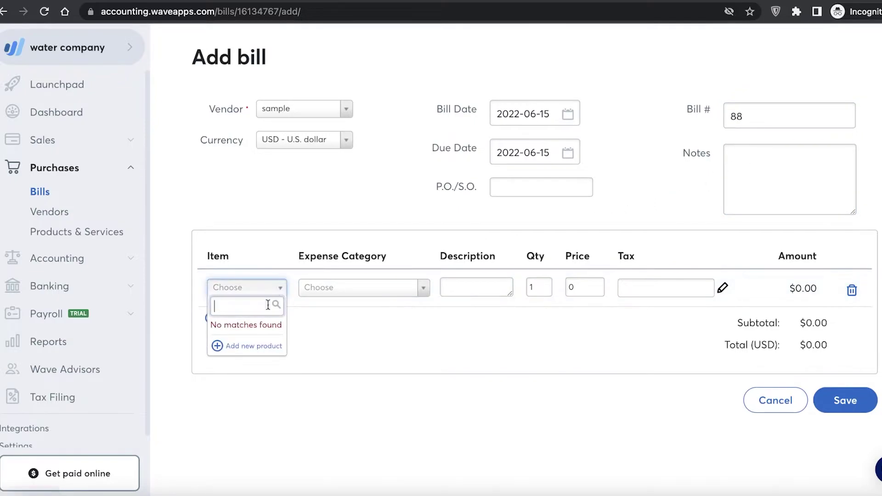
left_click(252, 347)
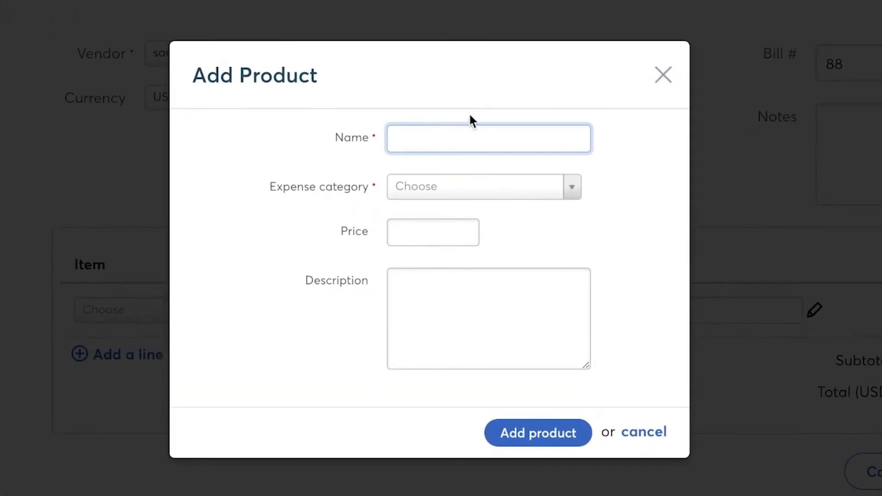
Create product 'sample' under Accounting Fees with price 1400.
left_click(462, 135)
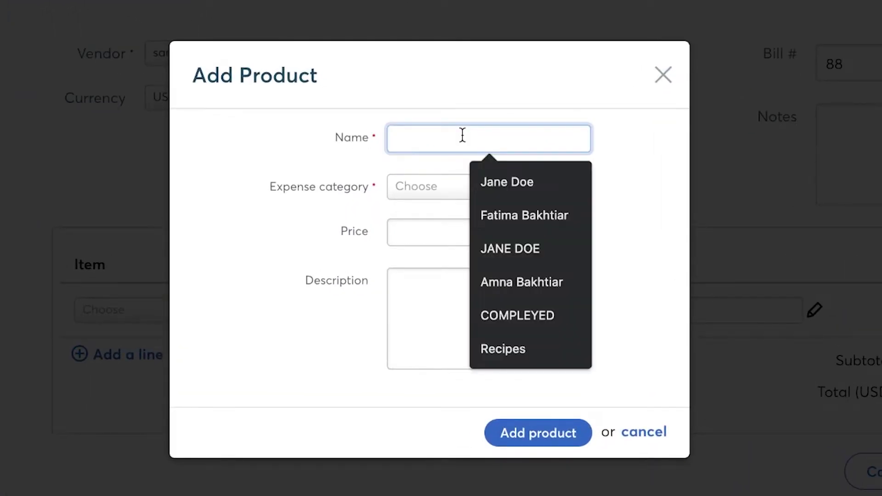
type("j")
key("BackSpace")
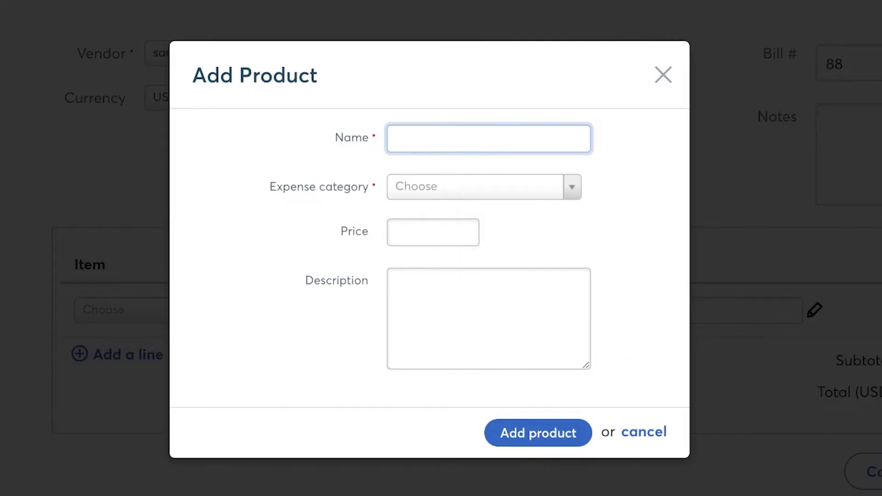
type("sample")
left_click(482, 186)
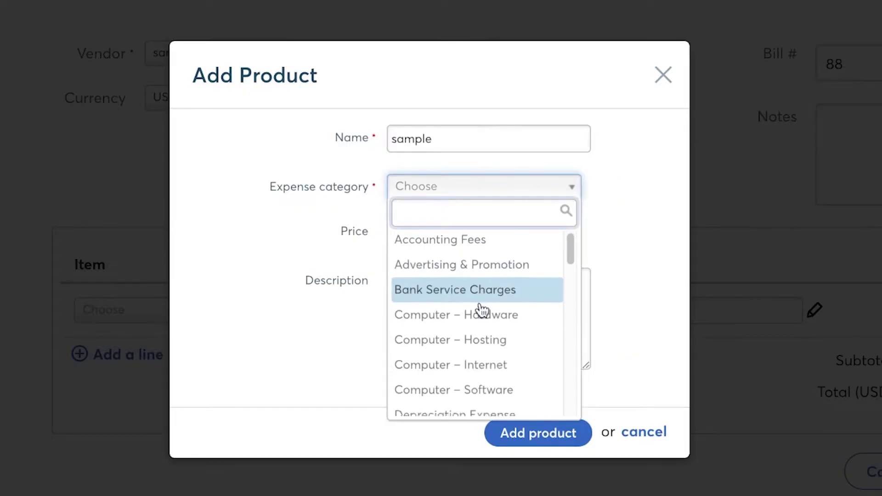
scroll(480, 256, "down", 10)
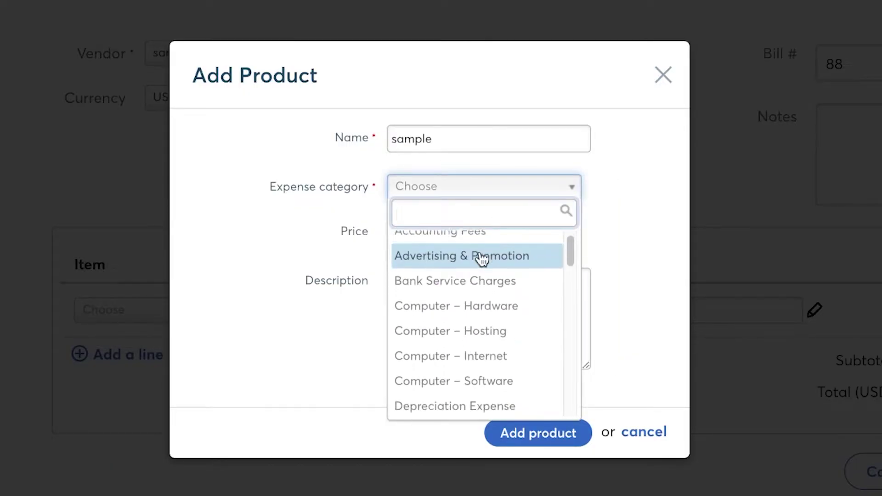
scroll(459, 313, "up", 10)
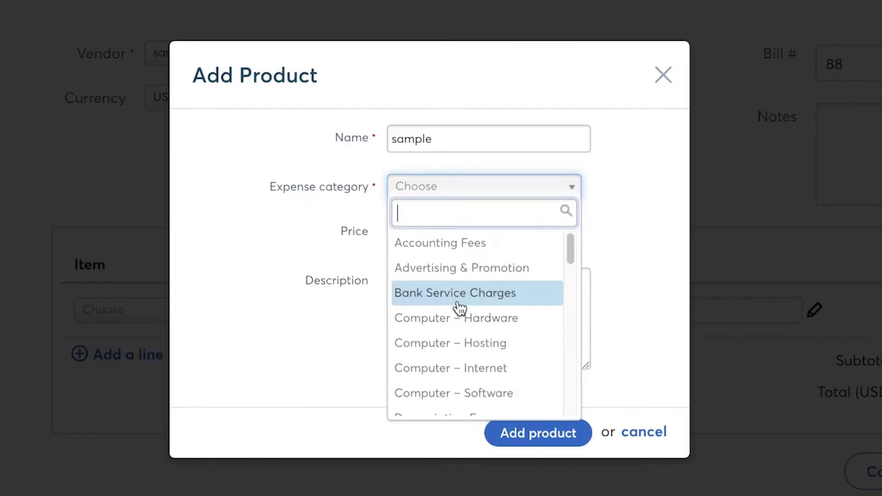
left_click(457, 244)
left_click(412, 229)
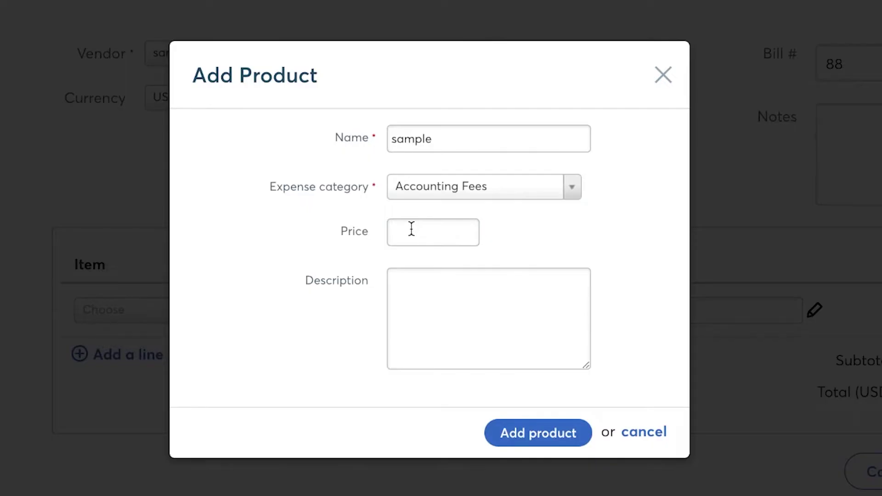
type("1400")
key("Tab")
left_click(534, 439)
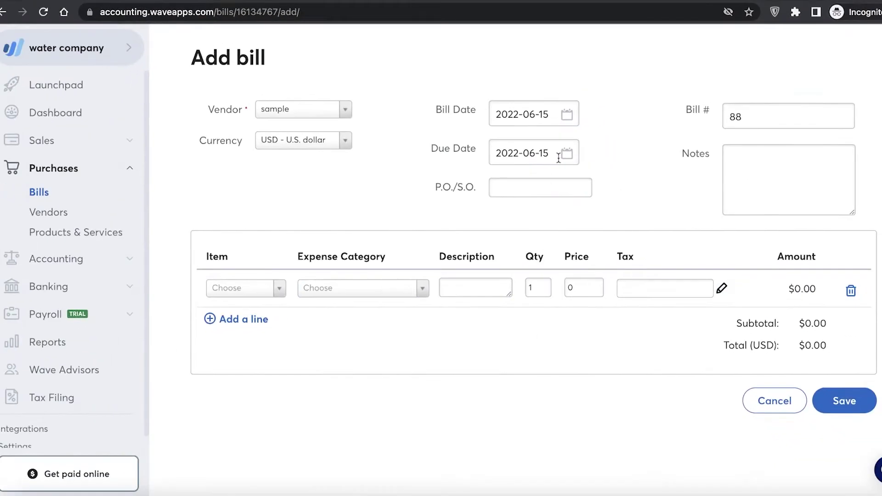
Leave the bill line untaxed and save bill 88 for $1,400.
left_click(468, 288)
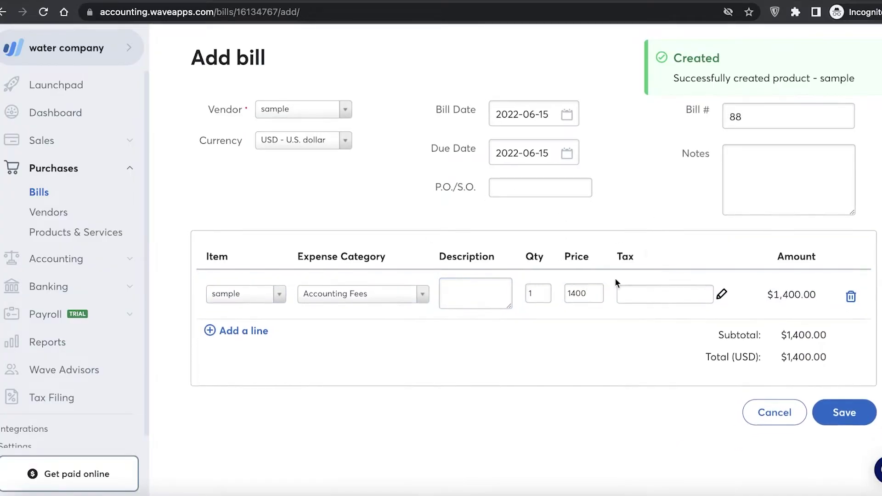
left_click(648, 294)
left_click(700, 252)
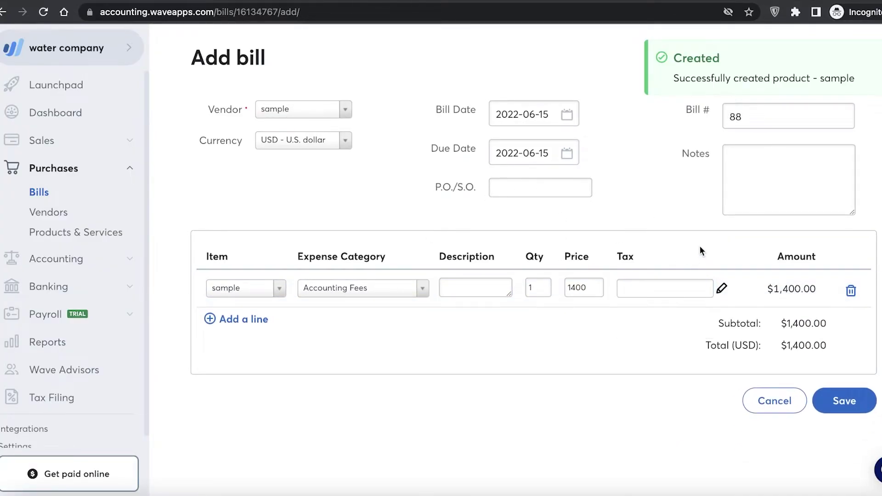
left_click(854, 400)
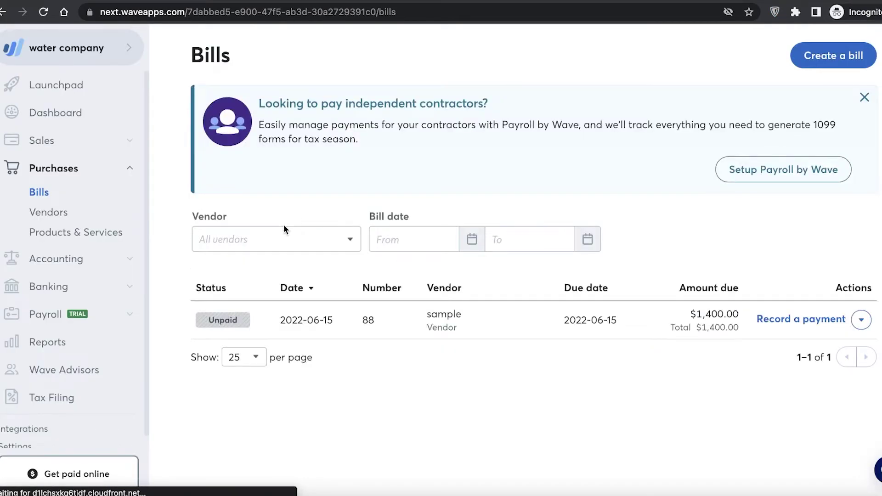
Record a $1,400 cash payment on bill 88 from the Cash on Hand (USD) account.
left_click(861, 320)
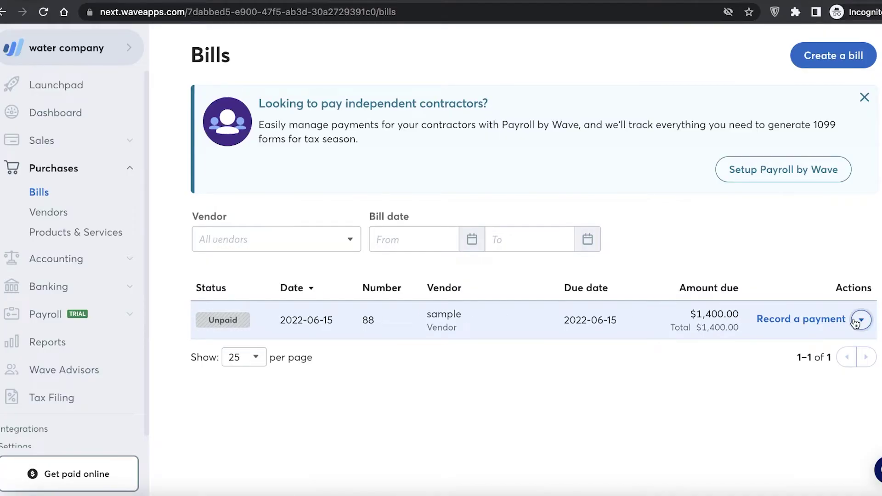
left_click(817, 324)
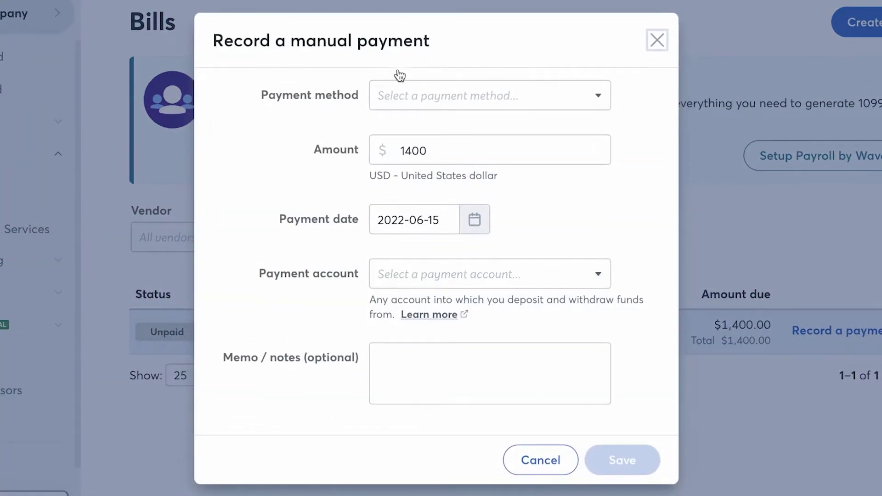
left_click(437, 112)
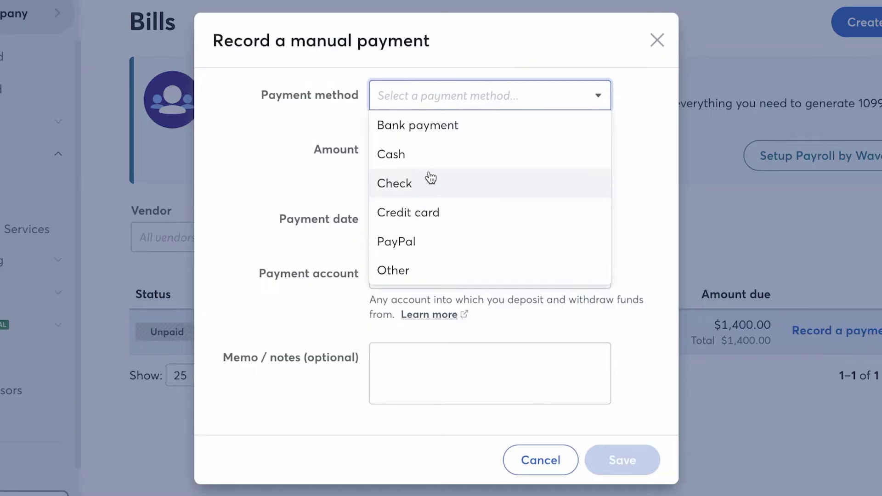
left_click(444, 159)
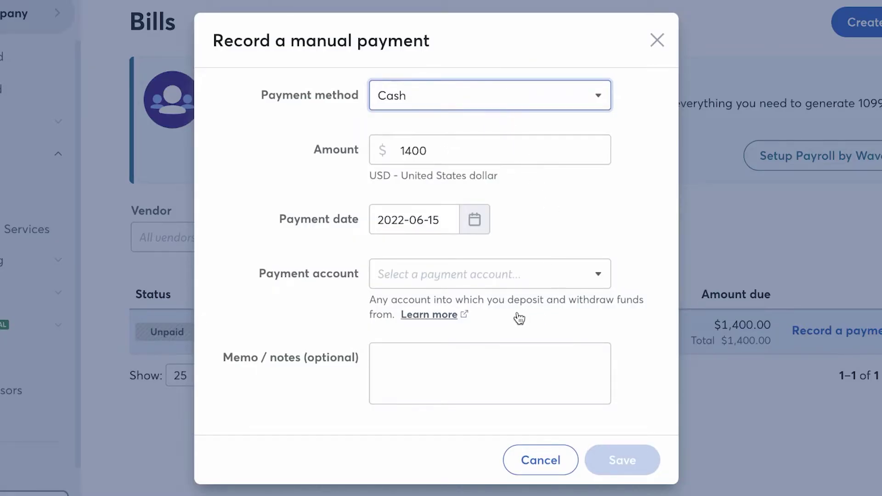
left_click(508, 275)
left_click(446, 303)
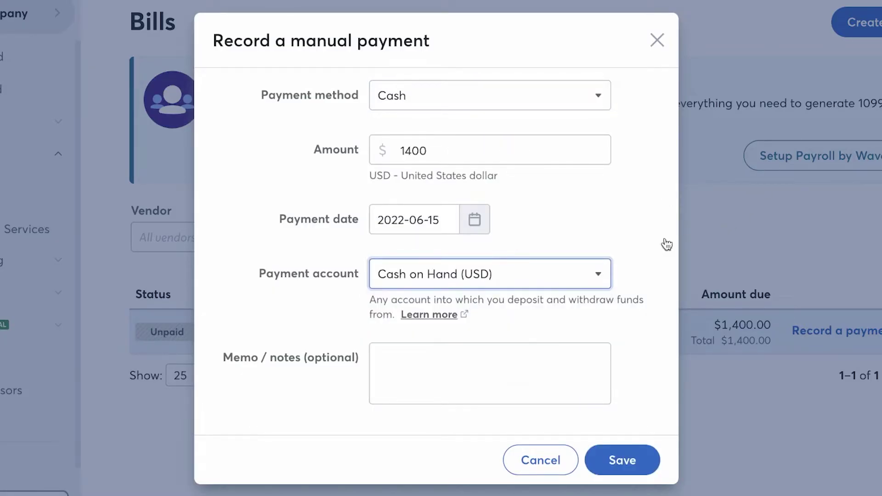
left_click(552, 274)
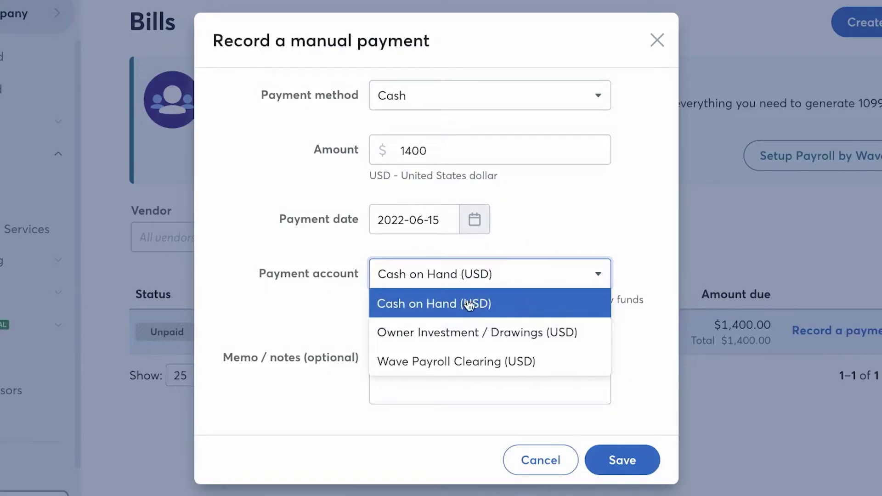
left_click(495, 307)
left_click(595, 473)
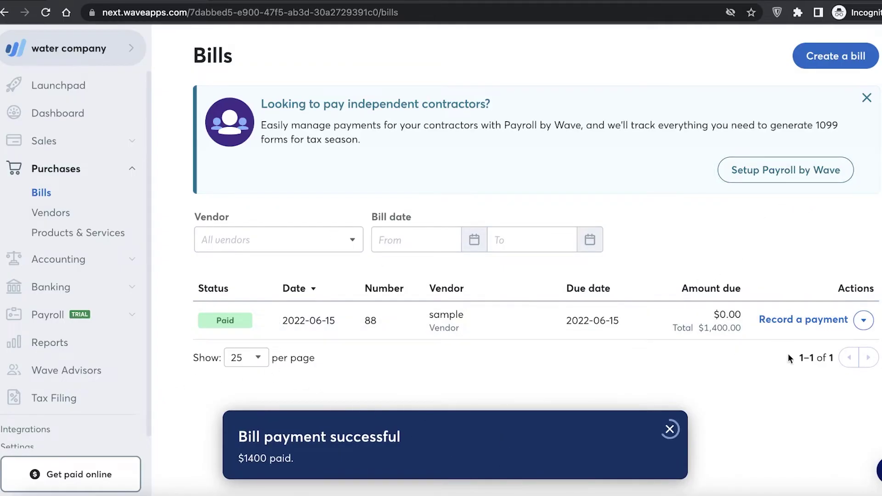
Dismiss the payment confirmation and open Purchases > Products & Services.
left_click(672, 430)
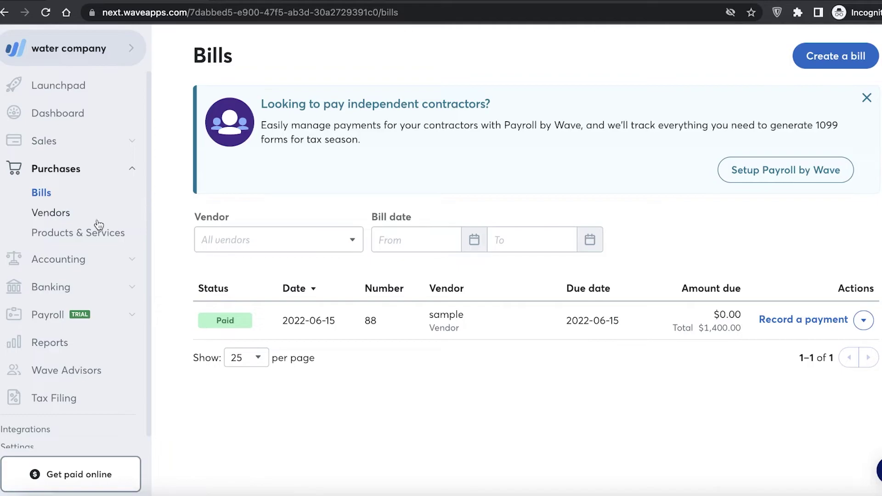
left_click(61, 236)
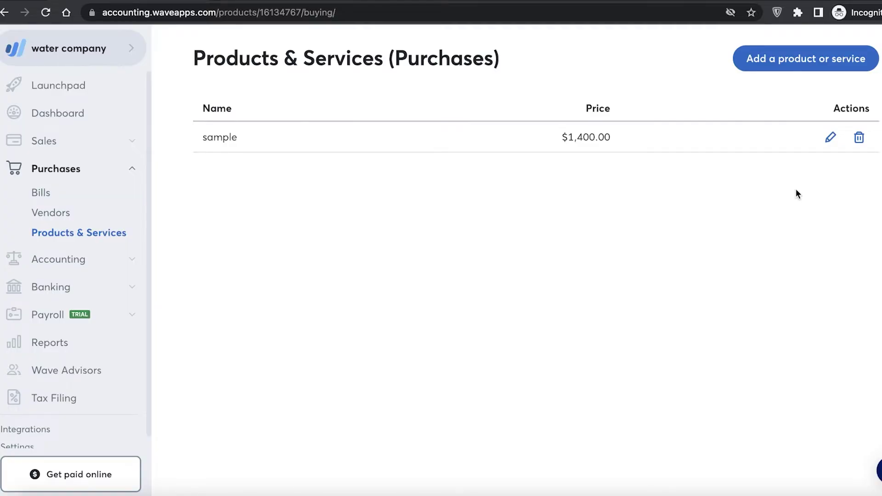
Start a new estimate under Sales > Estimates, then switch to the Invoices setup page.
left_click(83, 147)
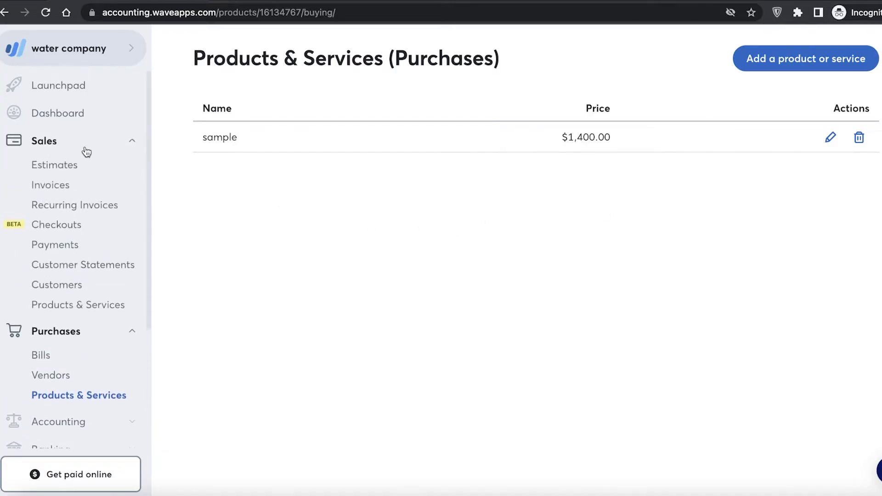
left_click(64, 170)
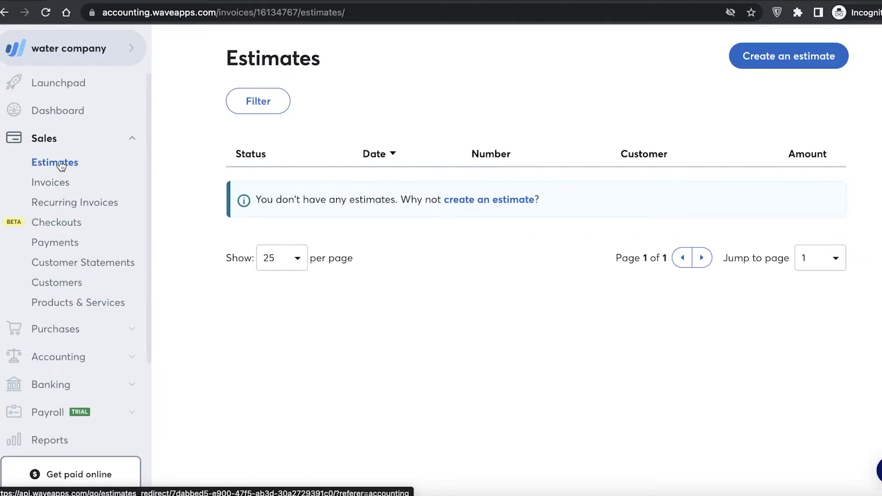
left_click(787, 63)
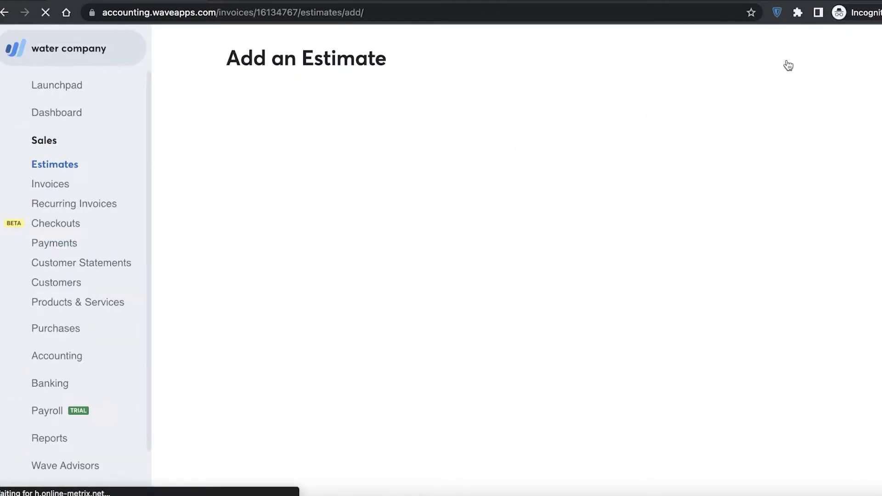
scroll(536, 210, "down", 3)
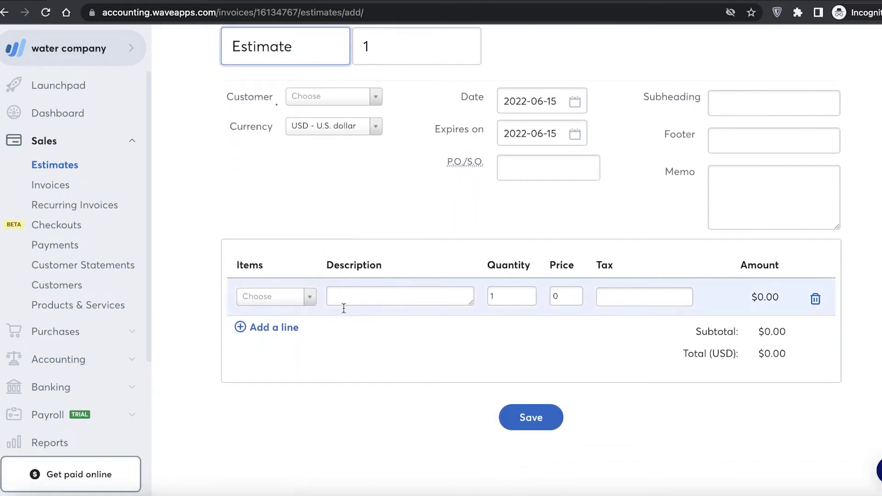
left_click(43, 187)
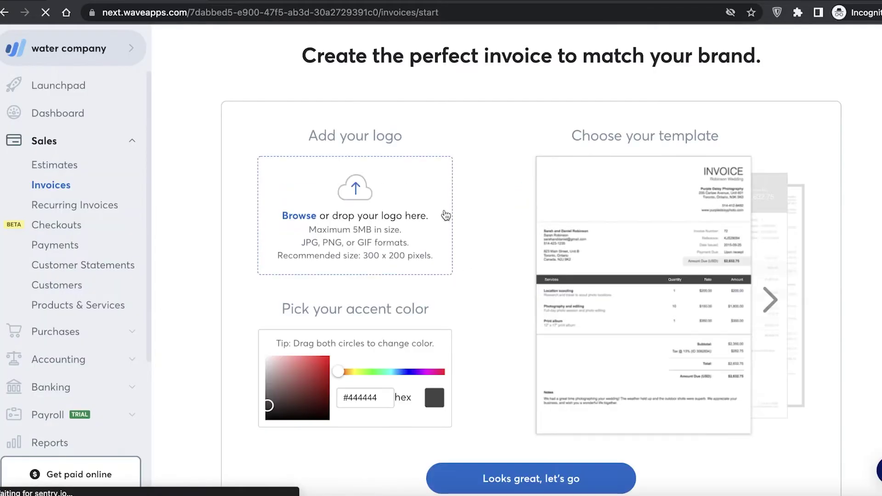
Accept the default invoice look and start a new invoice.
scroll(460, 198, "down", 3)
left_click(518, 393)
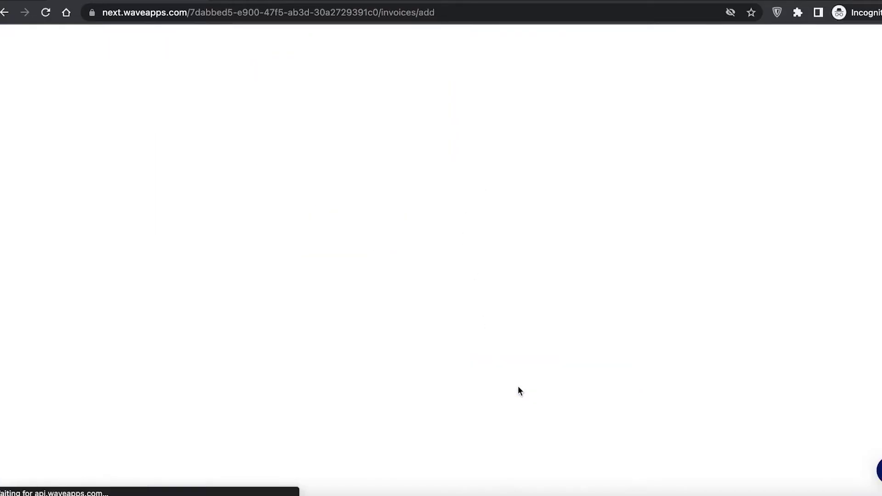
scroll(390, 194, "down", 2)
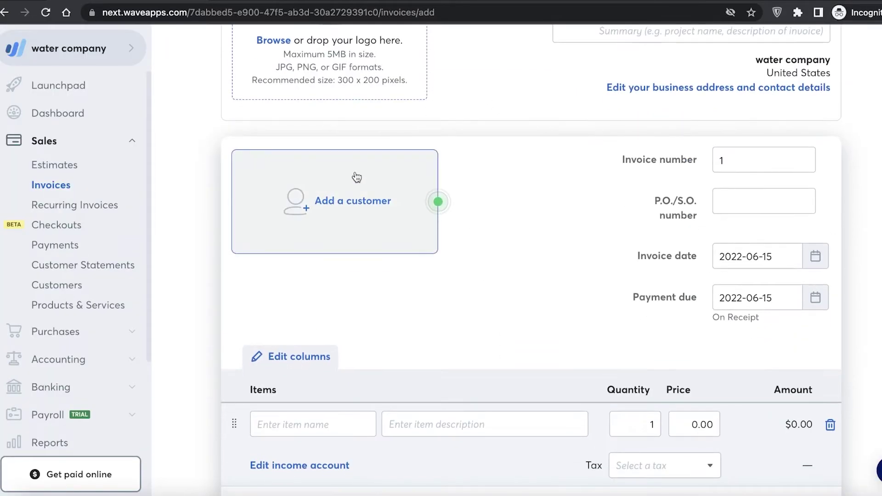
scroll(735, 174, "down", 8)
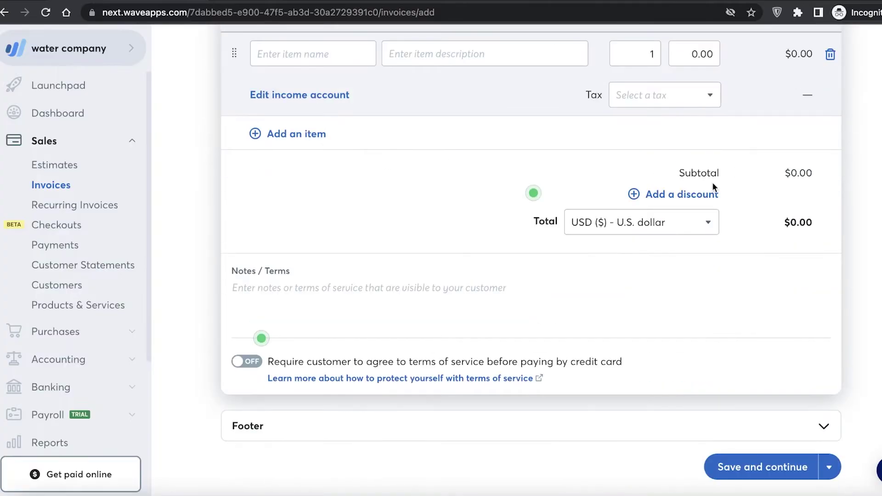
scroll(446, 187, "up", 3)
Add a Water Tank Refill line, quantity 66 at $120.00, totalling $7,920.00.
left_click(310, 179)
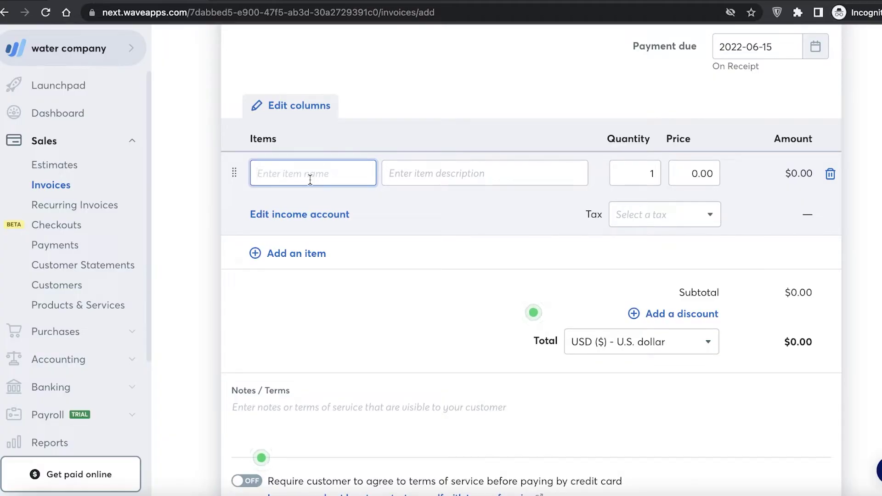
type("Water Tank Refill")
left_click(416, 174)
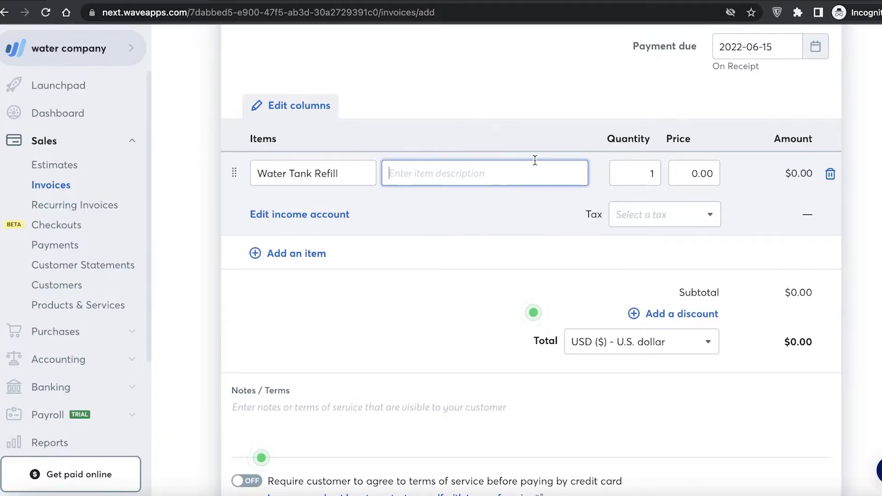
left_click(657, 175)
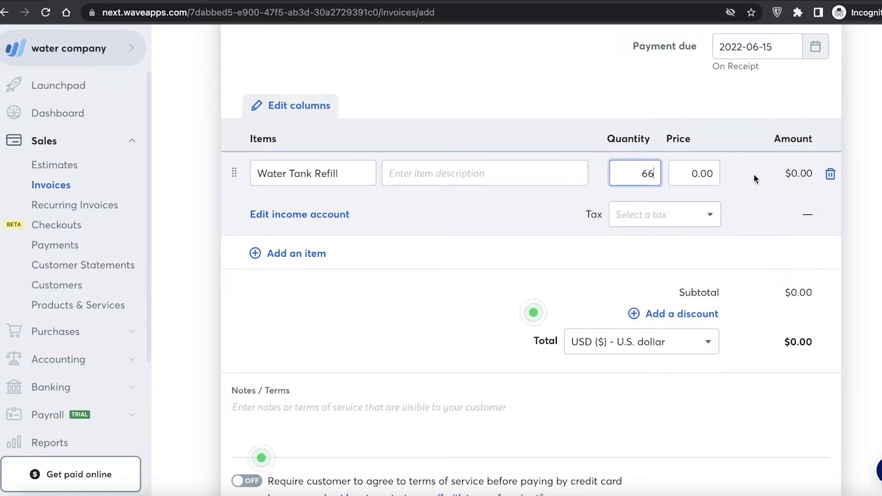
left_click(707, 174)
type("12")
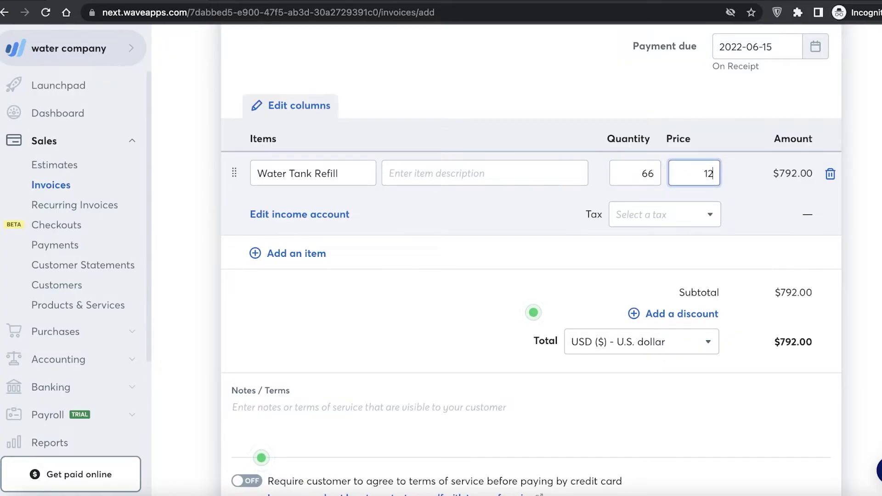
type("0")
key("Tab")
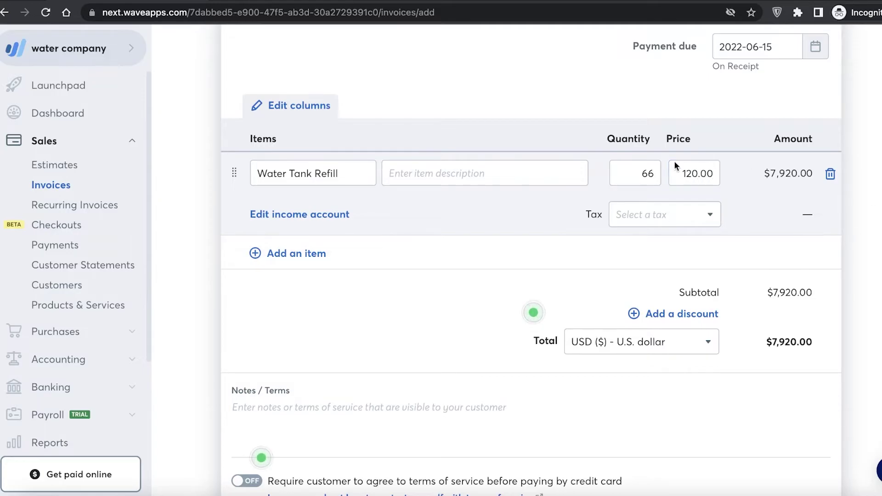
left_click(687, 216)
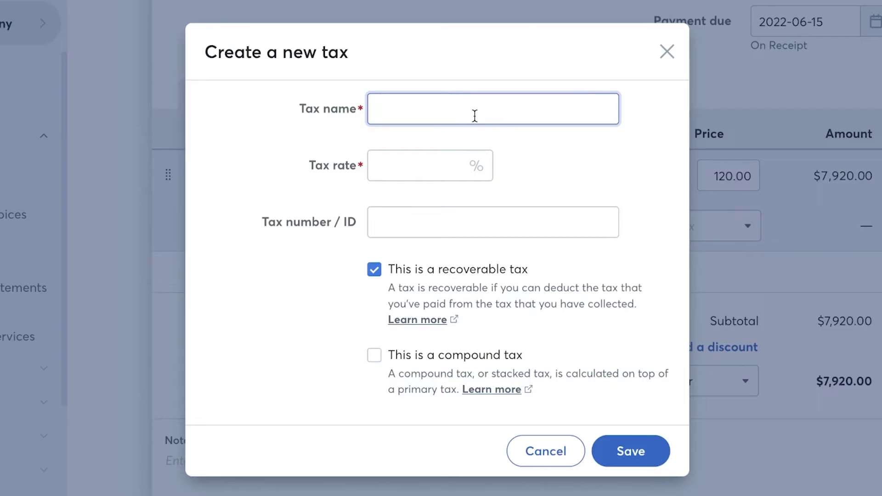
Create a non-recoverable 2% 'sample tax' on the line, bringing the total to $8,078.40.
type("sample tax")
key("Tab")
type("2")
left_click(423, 226)
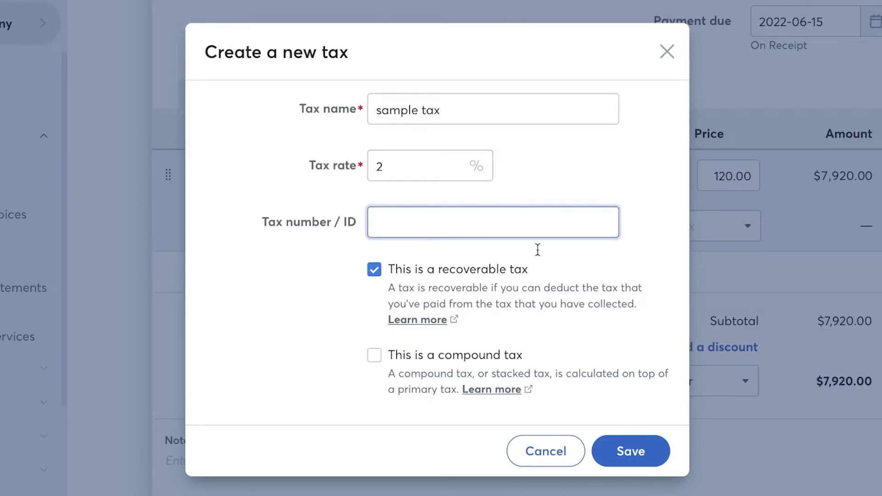
left_click(374, 270)
left_click(636, 453)
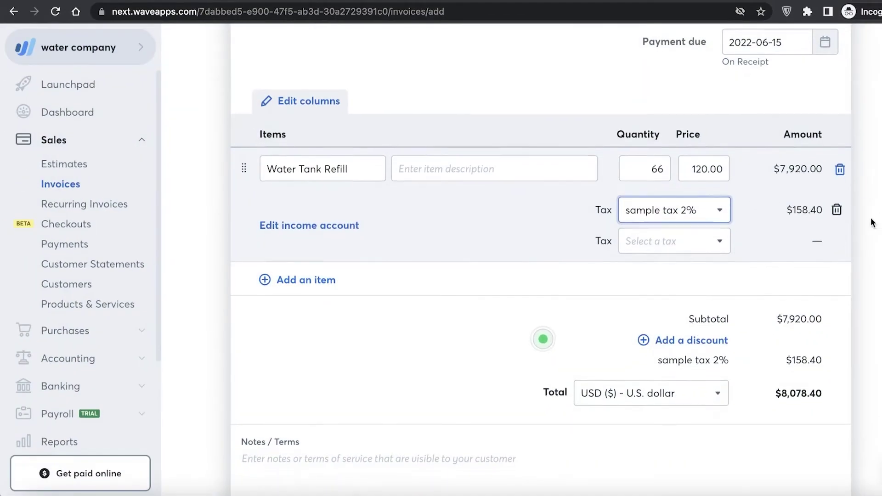
scroll(696, 191, "down", 1)
scroll(647, 303, "down", 4)
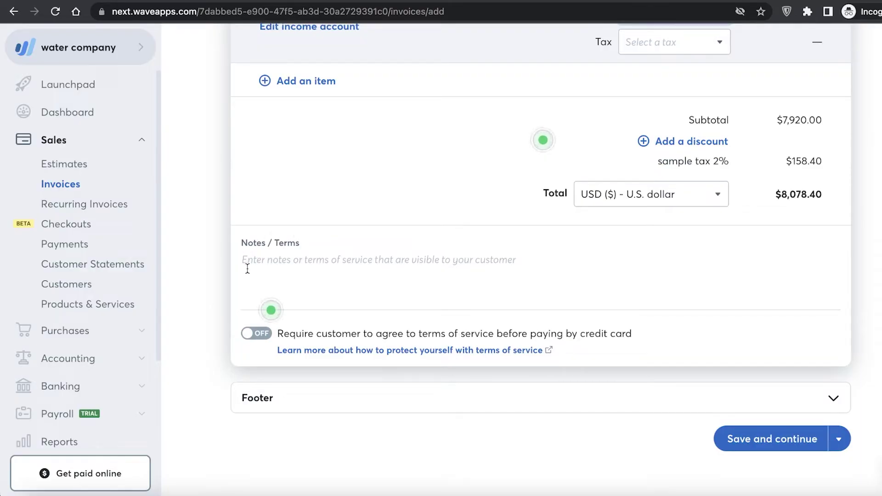
scroll(447, 262, "up", 10)
Add new customer 'sample' to the invoice and save it as Invoice #1.
left_click(340, 151)
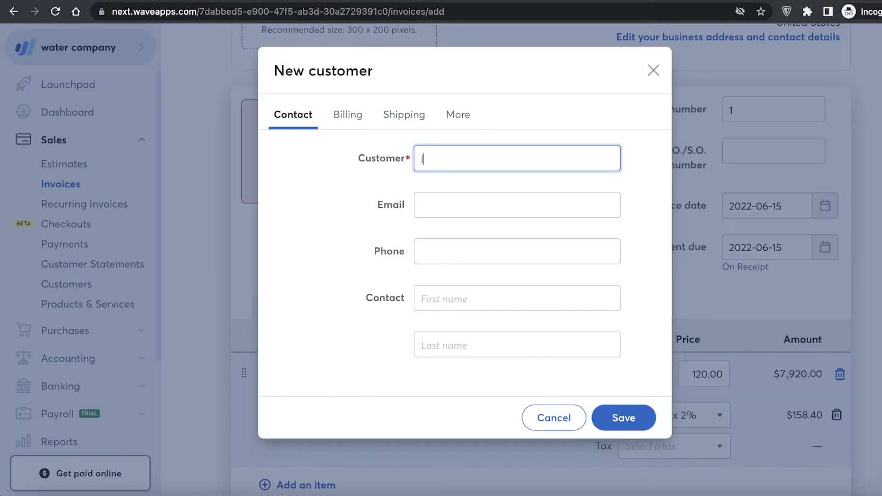
left_click(653, 73)
left_click(294, 170)
type("sample")
left_click(628, 411)
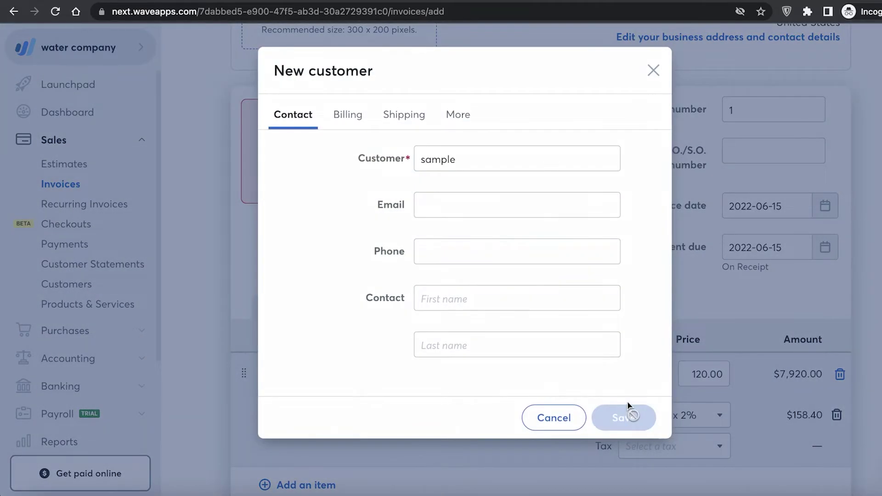
scroll(620, 363, "down", 10)
left_click(780, 430)
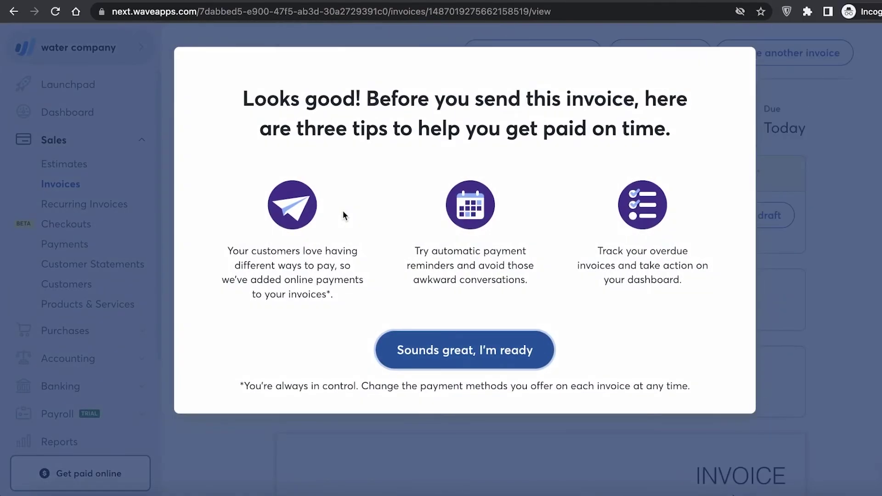
Dismiss the tips and online payments notes, review Invoice #1, then go to Recurring Invoices.
left_click(468, 361)
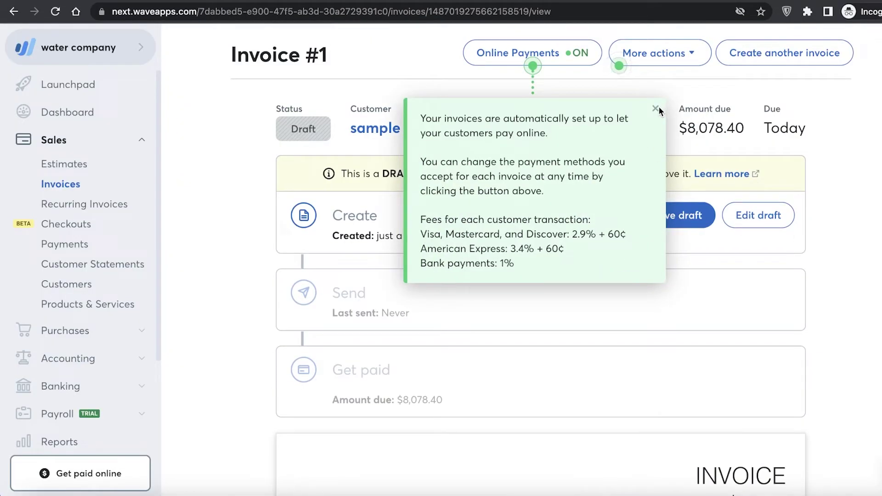
left_click(657, 108)
scroll(594, 168, "down", 5)
scroll(536, 216, "up", 5)
scroll(536, 221, "down", 10)
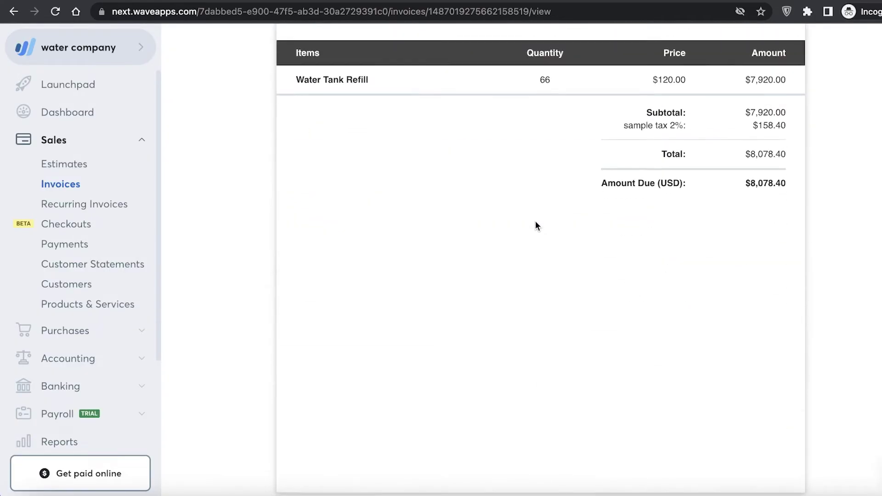
scroll(435, 261, "up", 10)
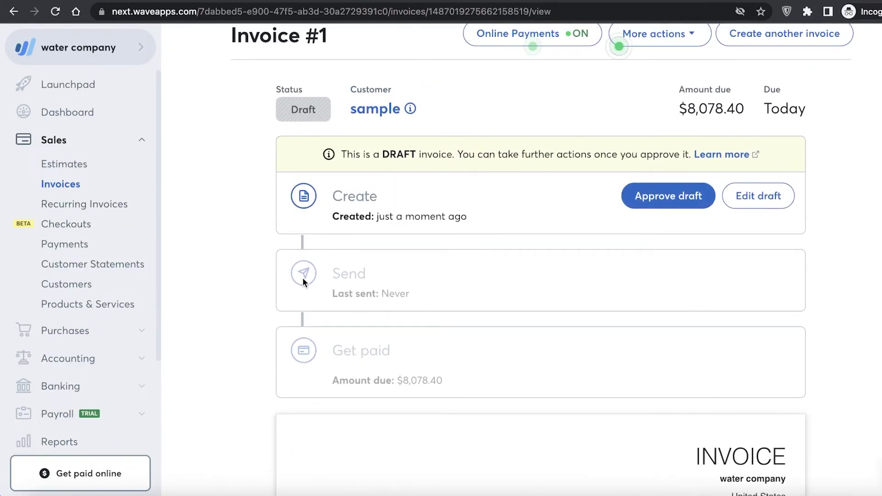
scroll(340, 297, "down", 8)
scroll(294, 289, "up", 9)
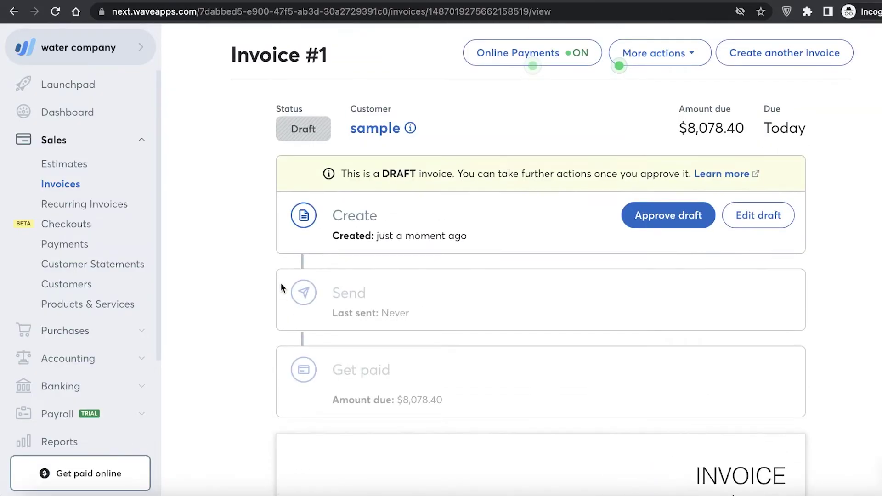
left_click(76, 214)
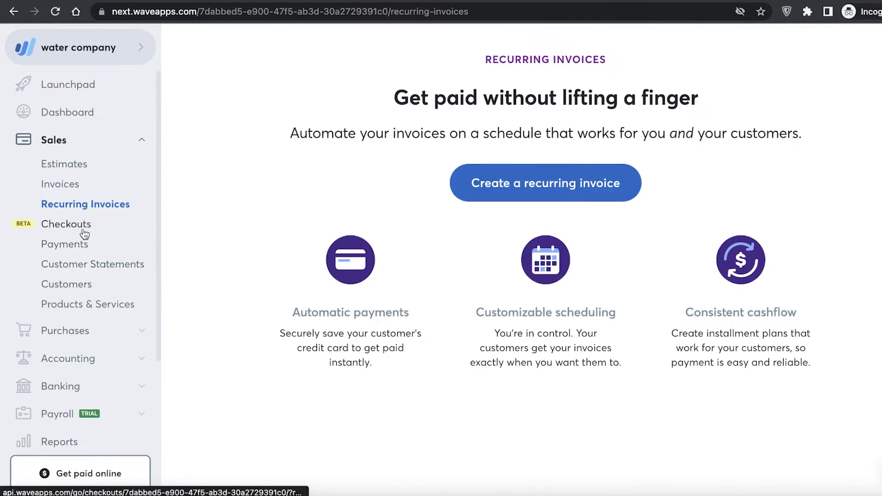
Expand Banking in the sidebar, then go to the water company Dashboard.
scroll(90, 230, "down", 3)
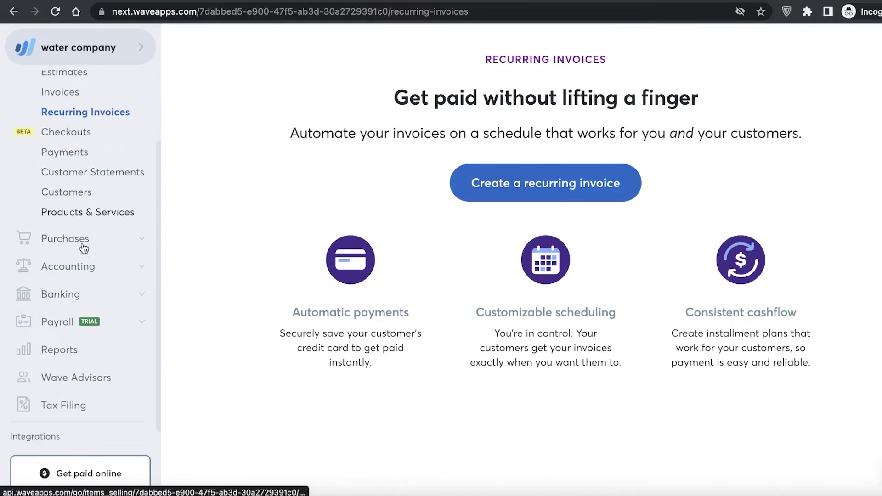
scroll(83, 246, "up", 3)
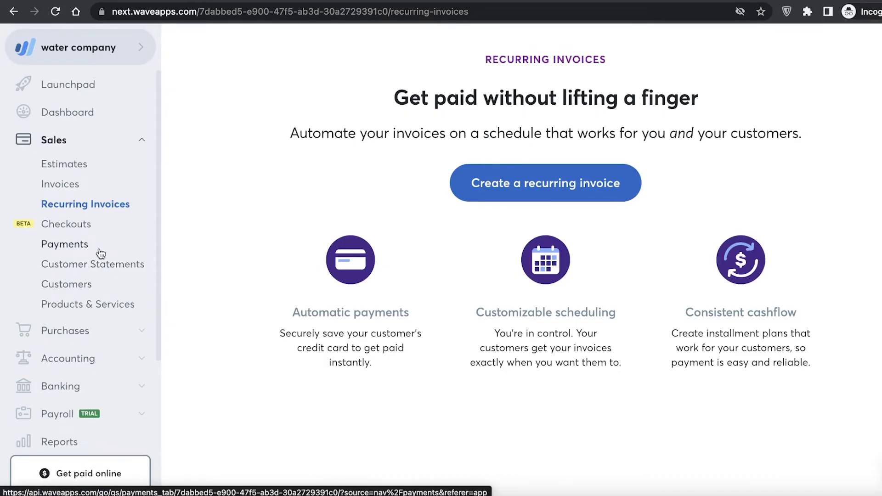
scroll(99, 254, "down", 3)
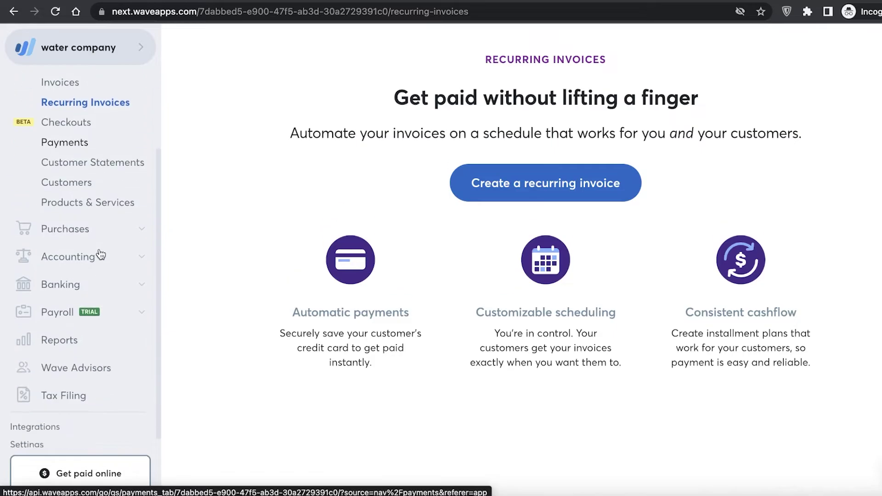
scroll(92, 260, "up", 3)
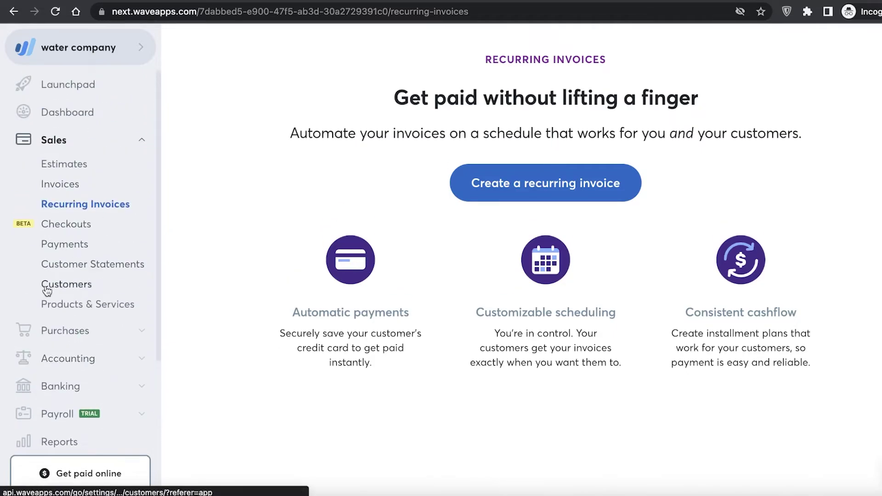
scroll(34, 319, "down", 3)
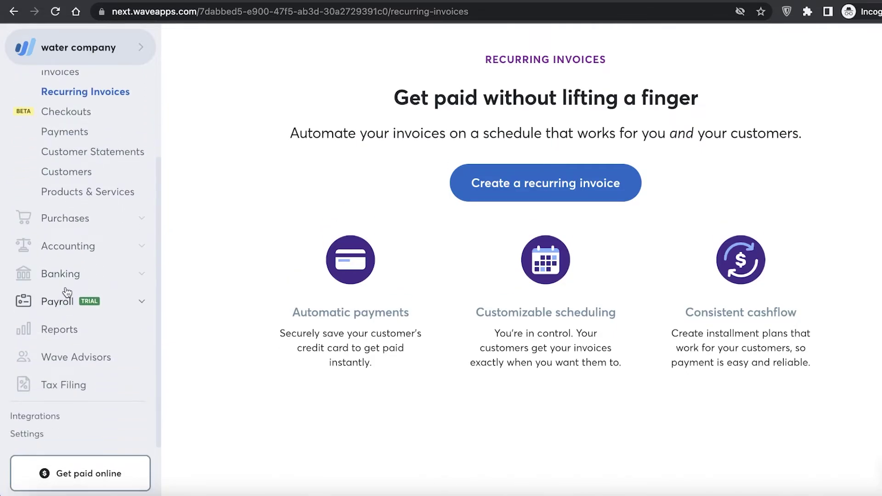
left_click(69, 282)
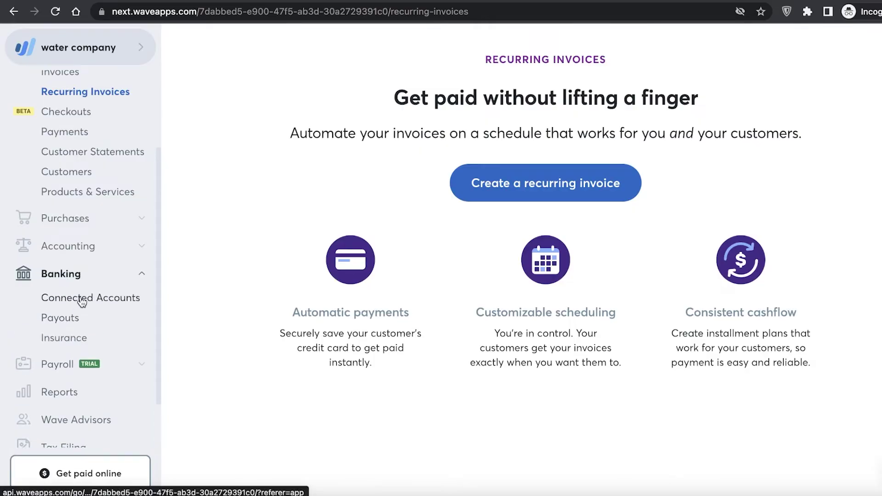
scroll(79, 304, "down", 2)
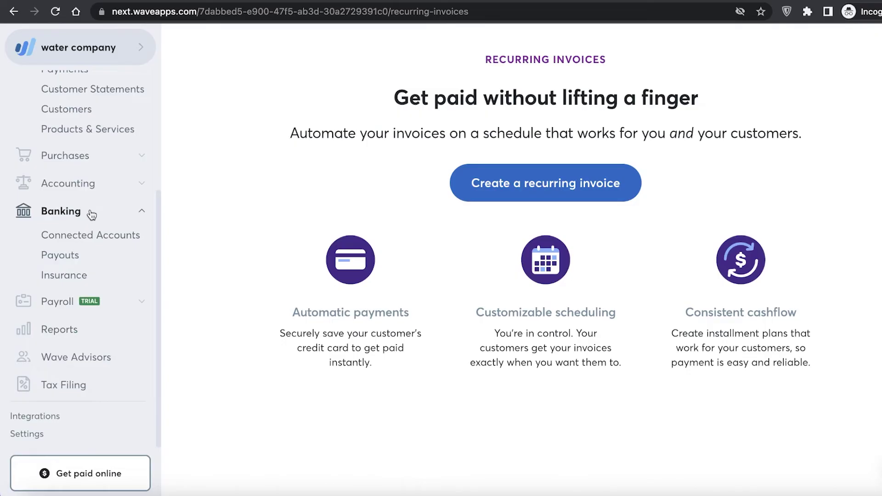
scroll(87, 220, "up", 5)
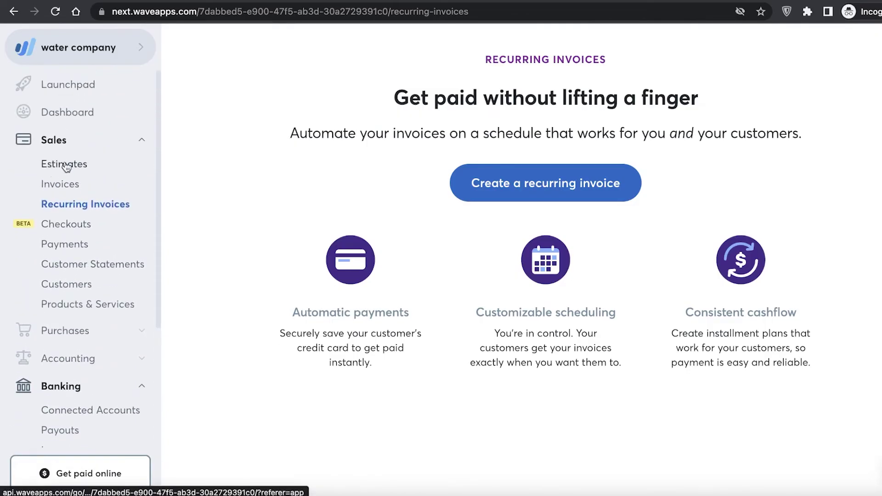
left_click(84, 125)
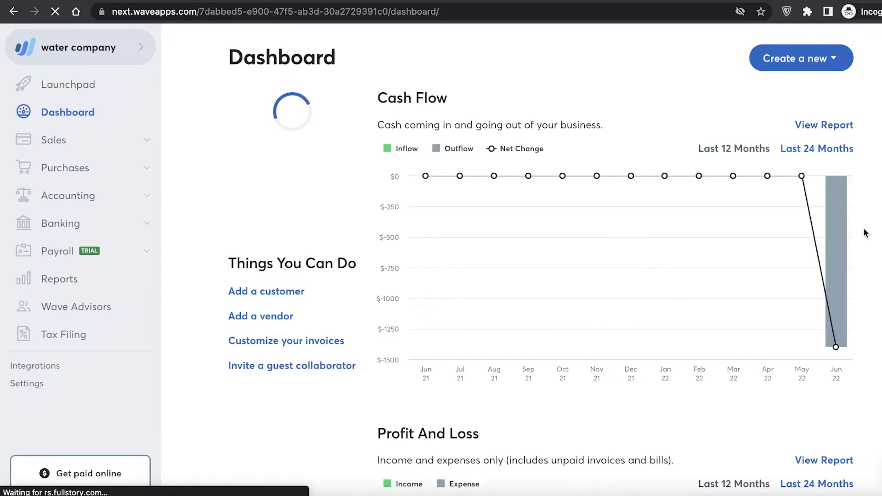
Scroll through the Cash Flow, Profit And Loss, Payable & Owing and Net Income panels.
scroll(516, 211, "down", 2)
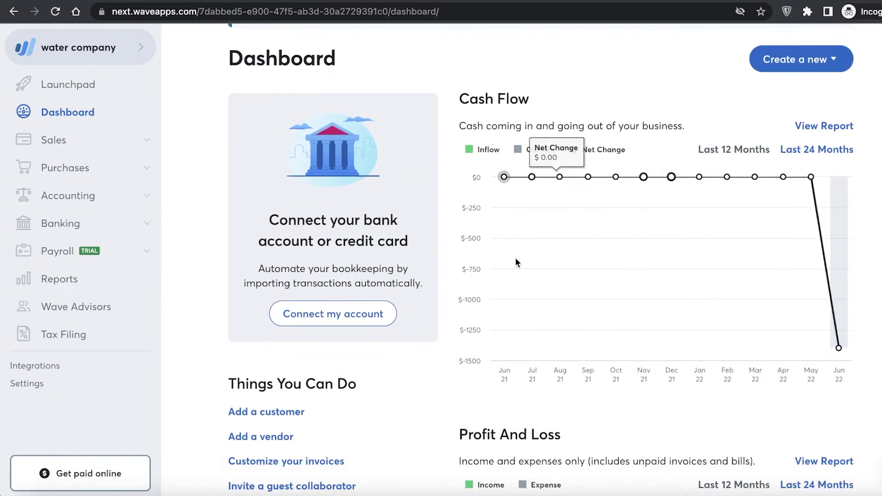
scroll(532, 277, "down", 3)
scroll(783, 202, "down", 3)
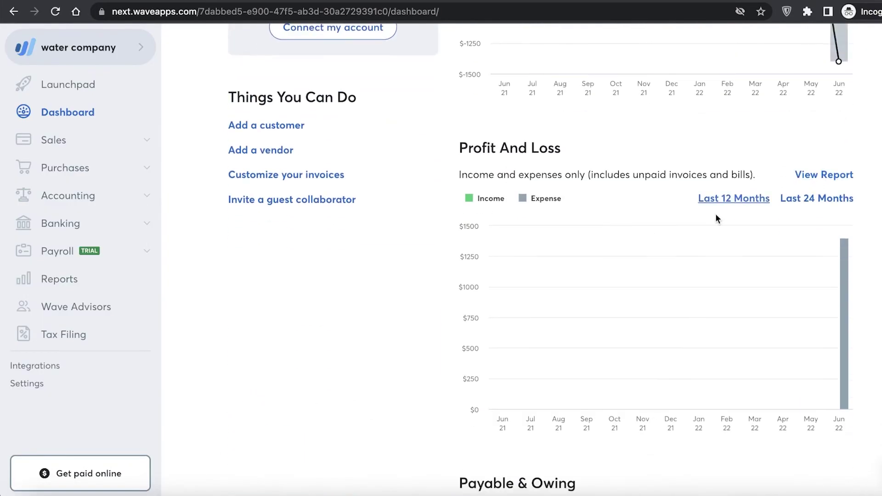
scroll(743, 148, "down", 7)
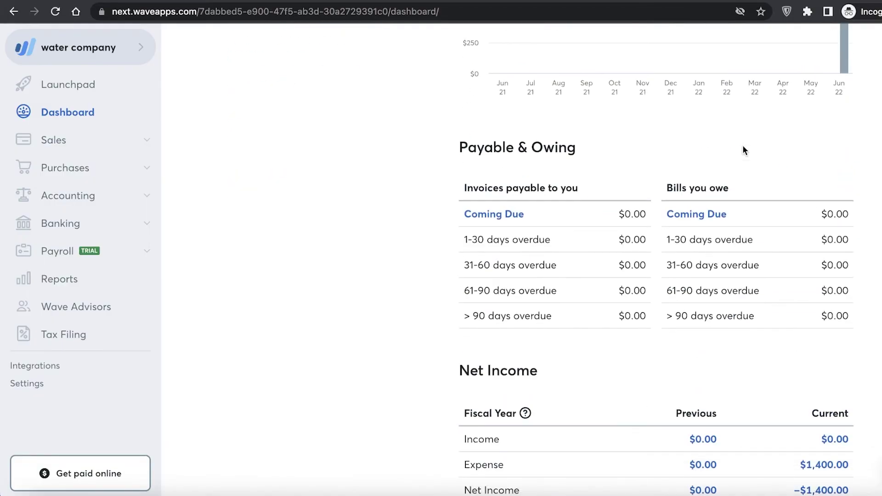
scroll(656, 134, "down", 6)
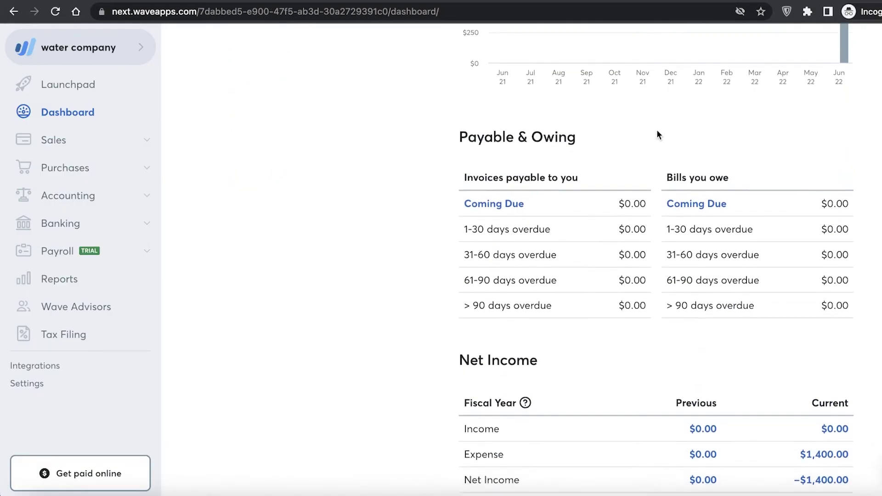
scroll(588, 118, "down", 1)
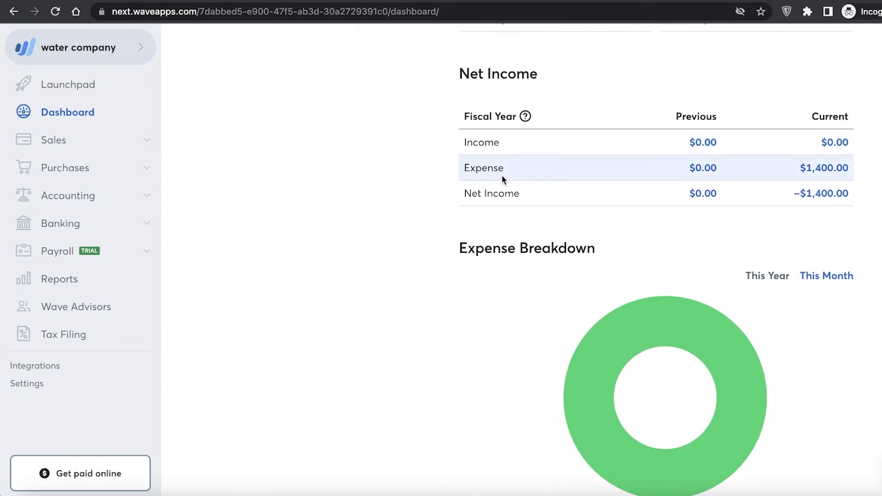
scroll(577, 191, "down", 3)
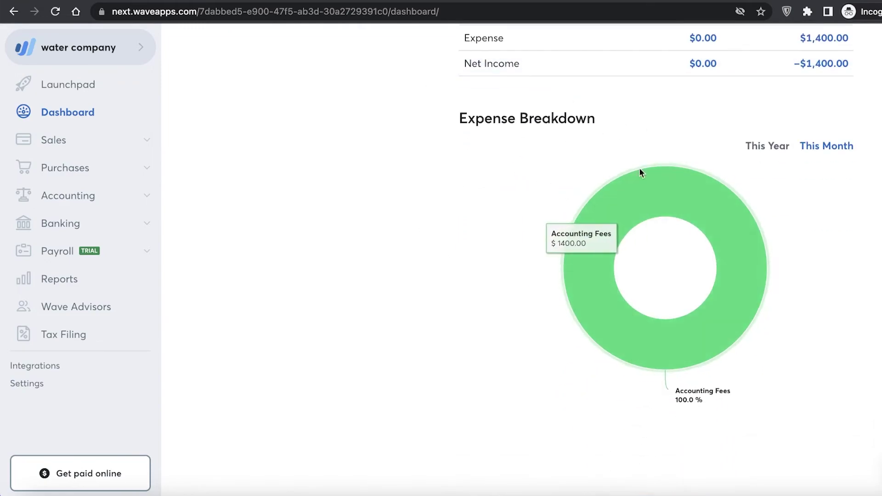
scroll(434, 264, "up", 10)
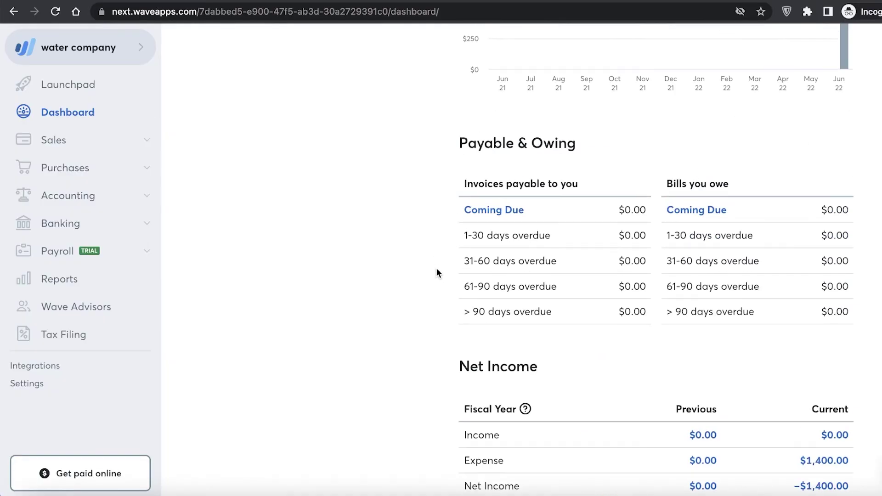
scroll(437, 272, "down", 9)
Set the Expense Breakdown to This Month and return to the top of the dashboard.
mouse_move(781, 205)
left_click(823, 180)
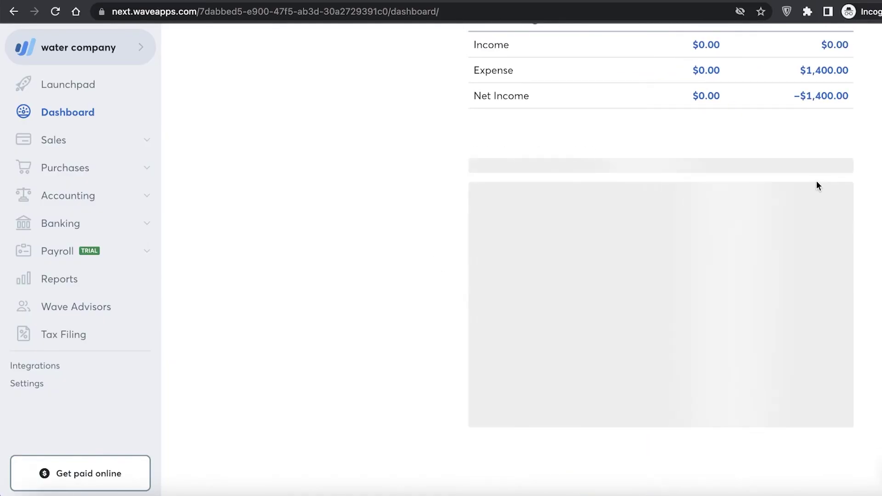
scroll(476, 238, "up", 10)
scroll(549, 36, "up", 7)
scroll(657, 219, "down", 3)
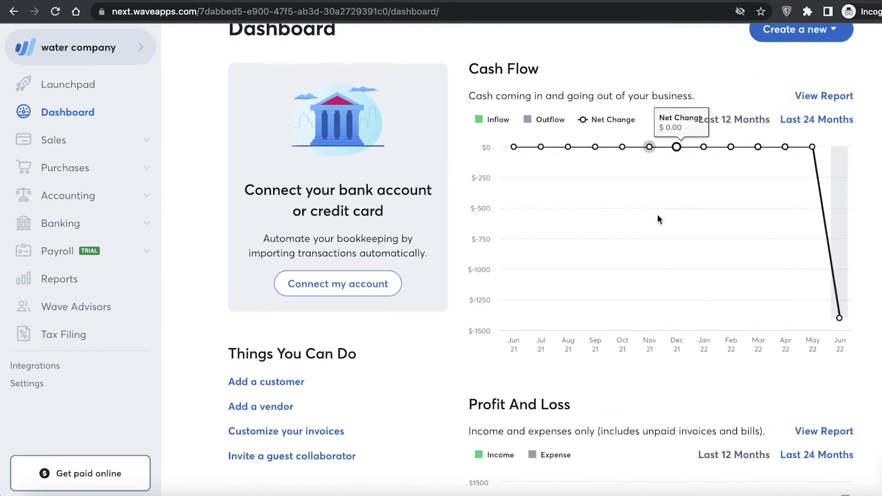
scroll(619, 258, "up", 3)
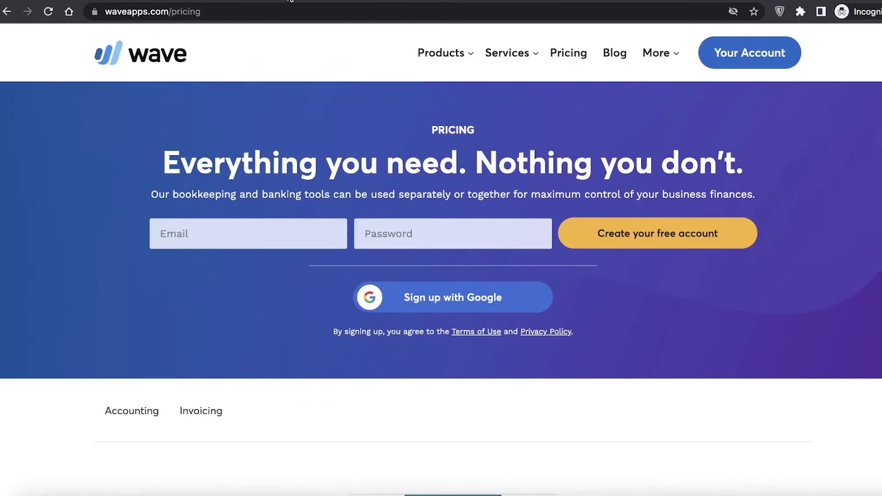
Scroll through the pricing page's free $0 Accounting and Invoicing plans and their feature lists.
scroll(589, 274, "down", 8)
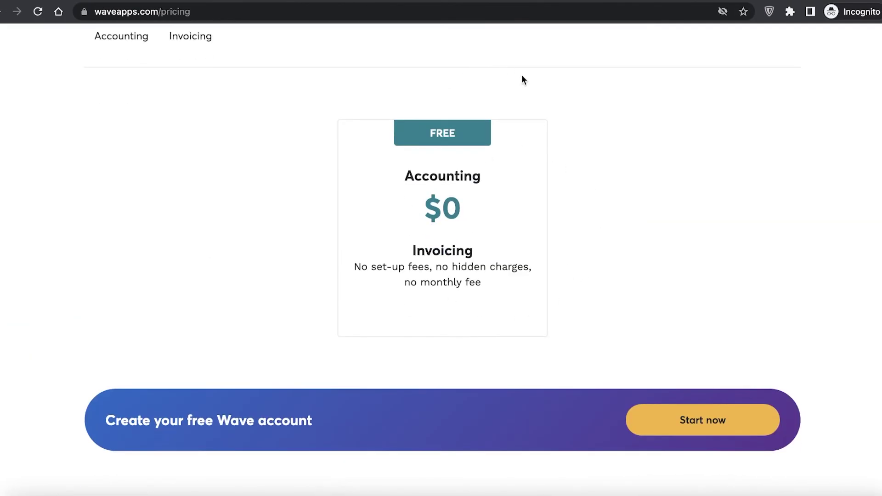
scroll(524, 261, "down", 1)
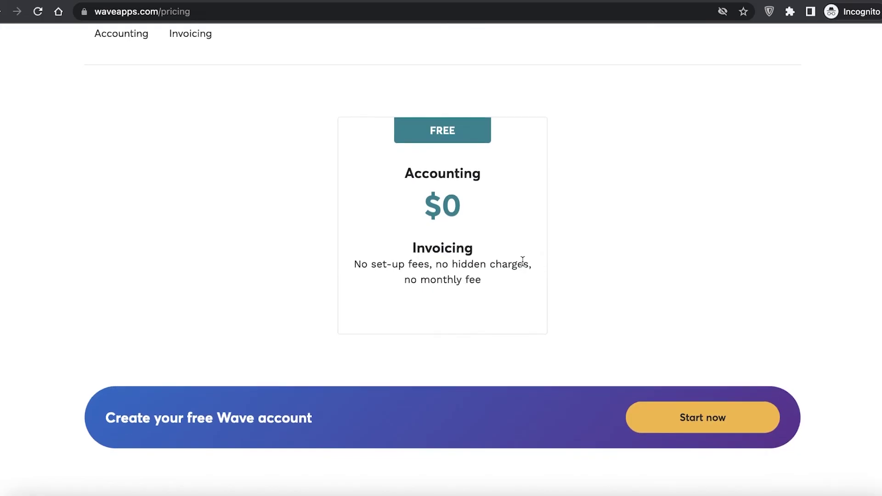
scroll(691, 191, "down", 7)
scroll(690, 189, "up", 7)
scroll(690, 188, "down", 12)
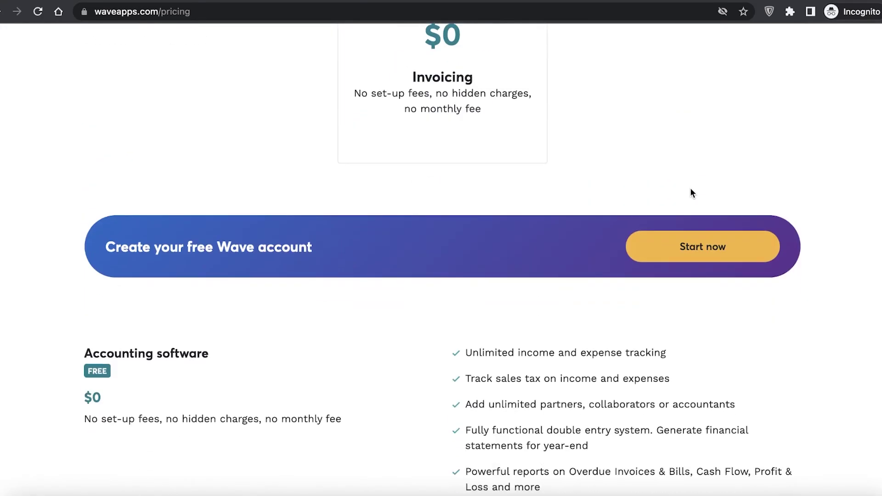
scroll(368, 343, "up", 4)
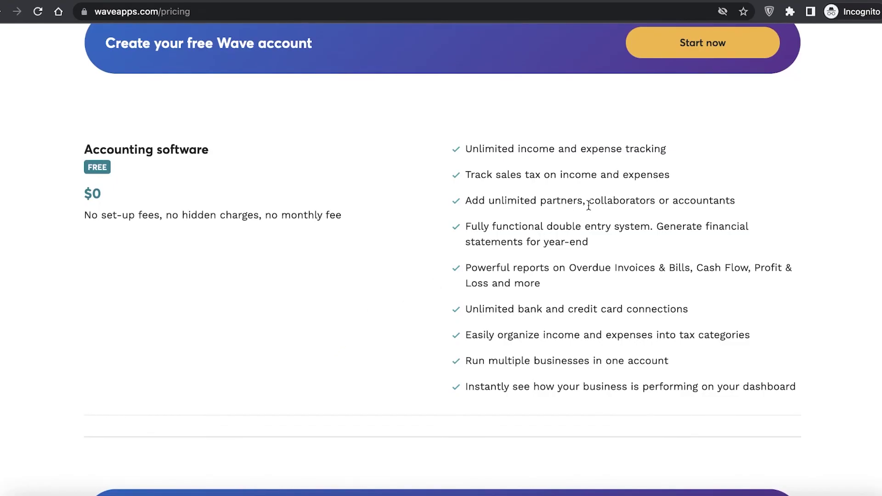
scroll(791, 245, "down", 3)
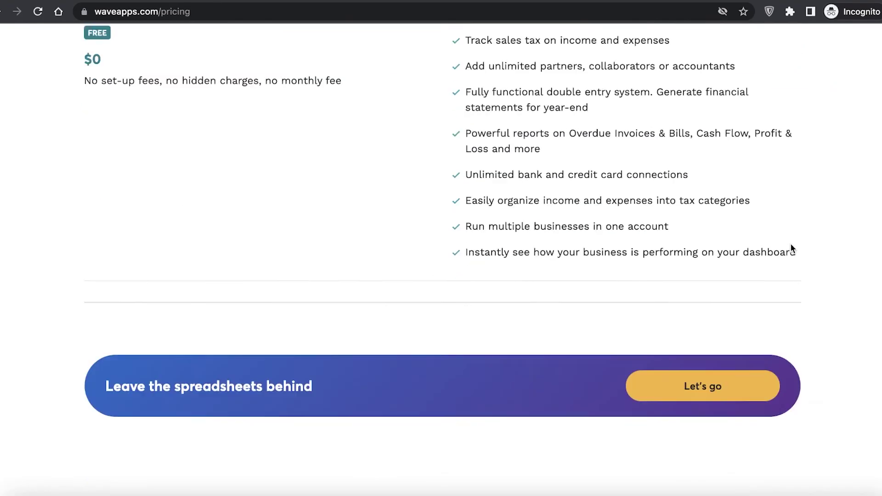
scroll(790, 245, "up", 3)
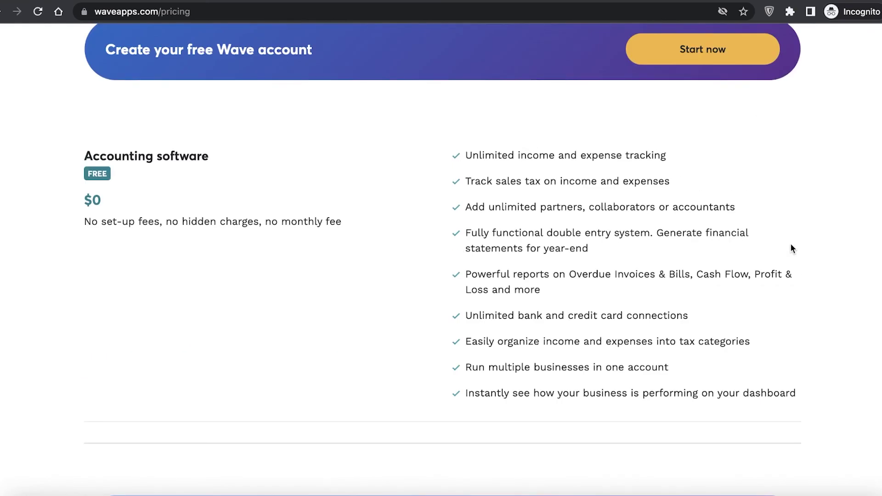
scroll(784, 242, "down", 3)
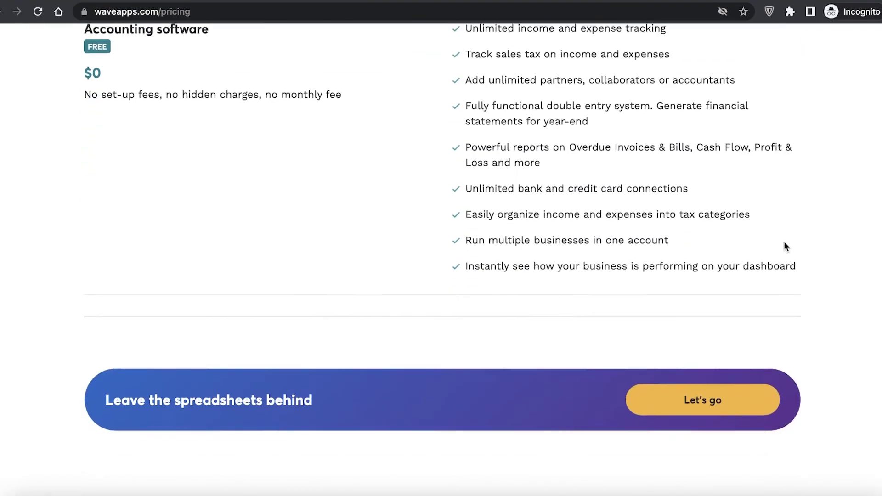
scroll(784, 241, "up", 7)
scroll(786, 247, "down", 3)
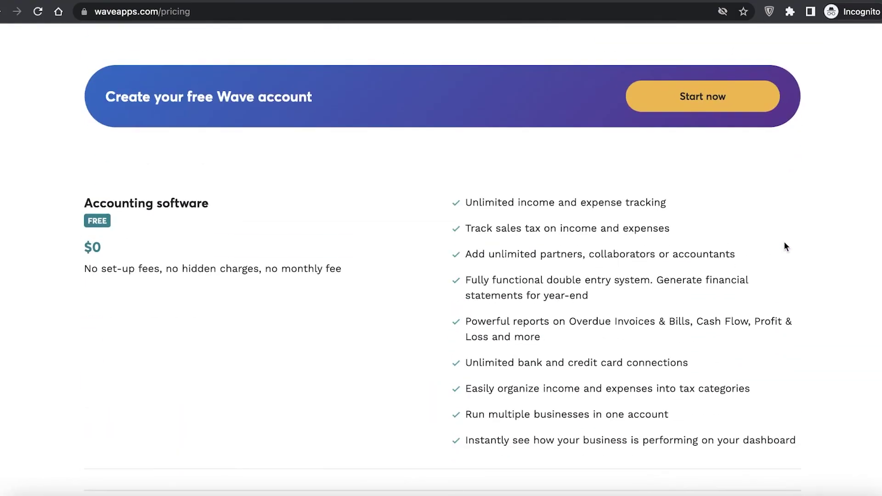